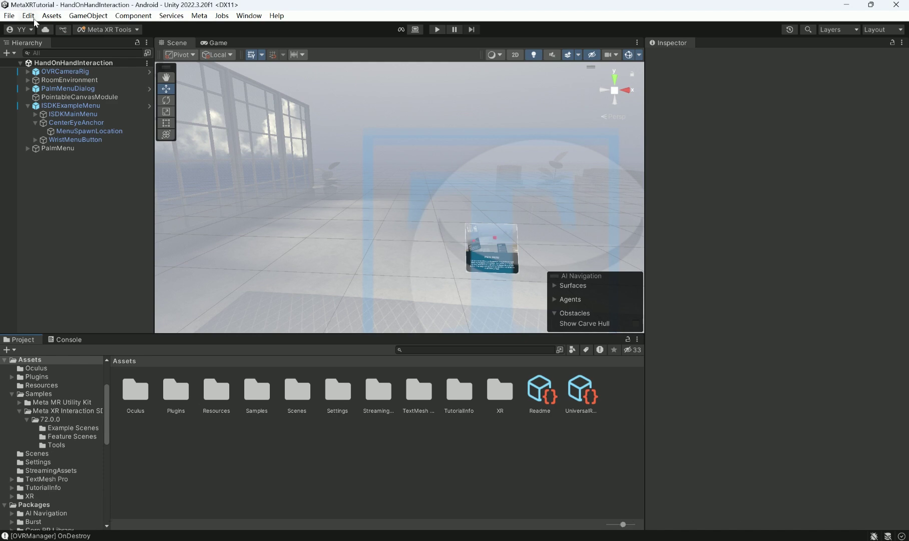
Check the enabled XR plug-in providers and the Oculus settings for Android and desktop in the project settings
left_click(29, 16)
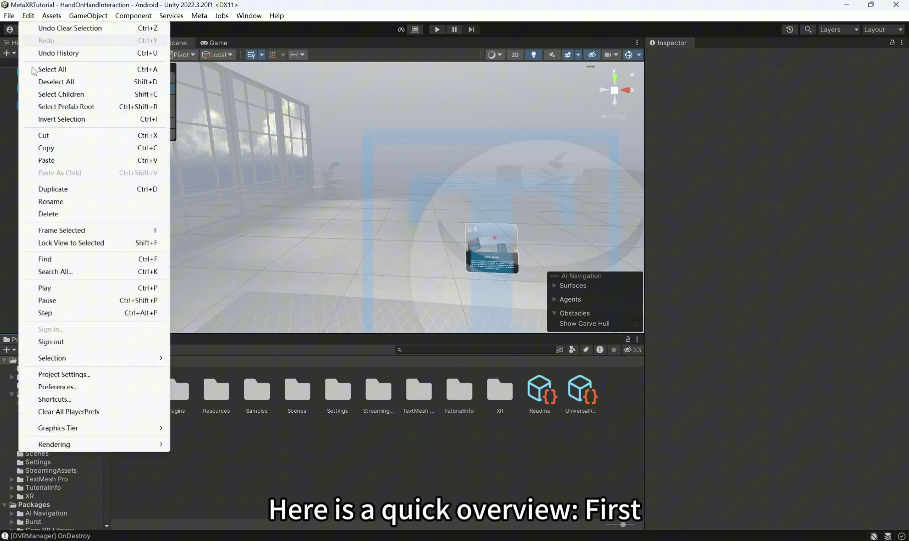
left_click(86, 373)
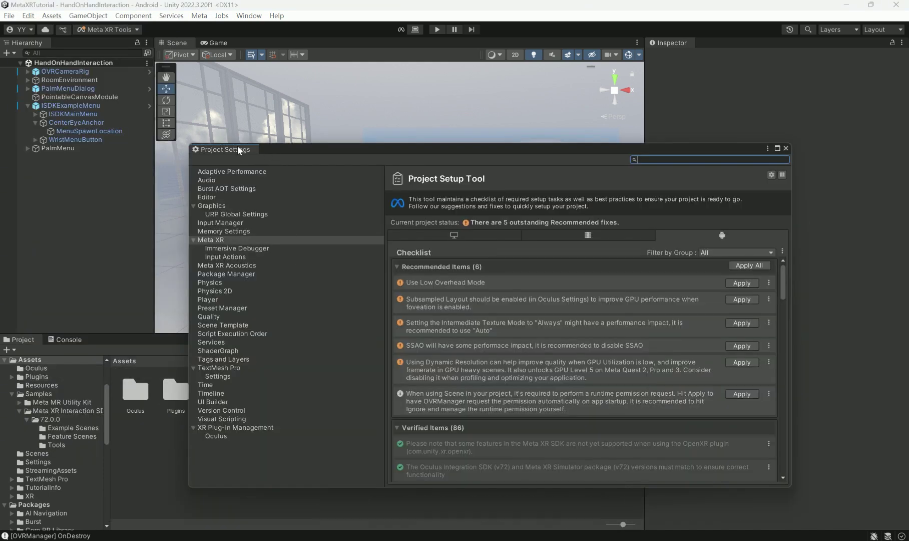
left_click(226, 385)
left_click(226, 420)
left_click(231, 427)
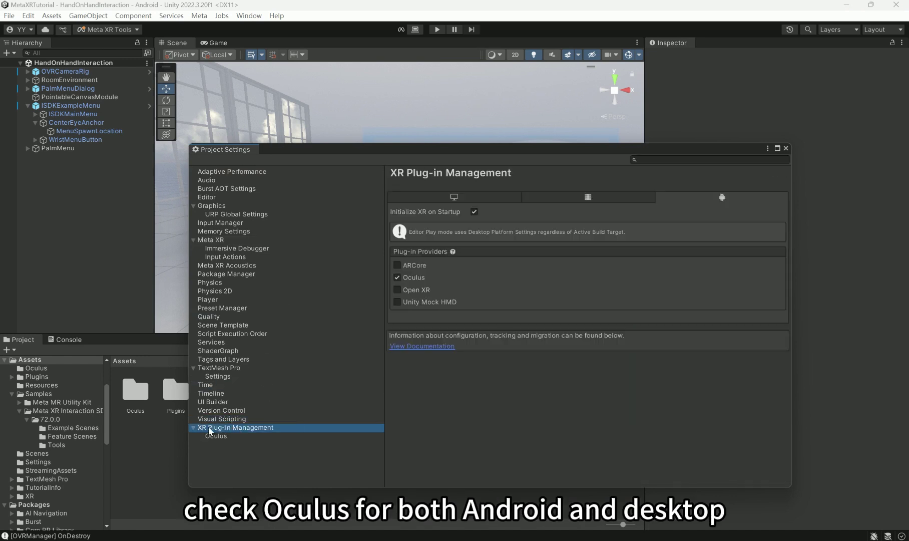
left_click(454, 198)
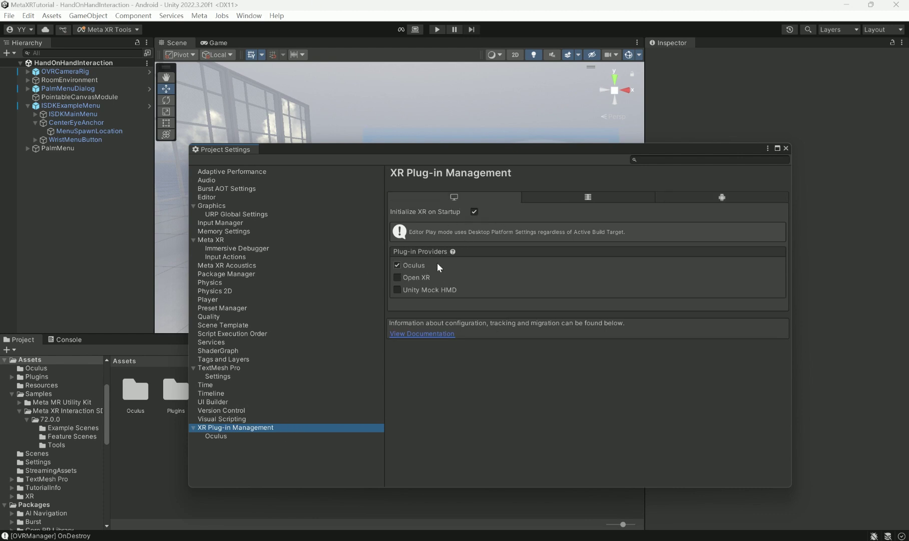
left_click(704, 196)
left_click(224, 437)
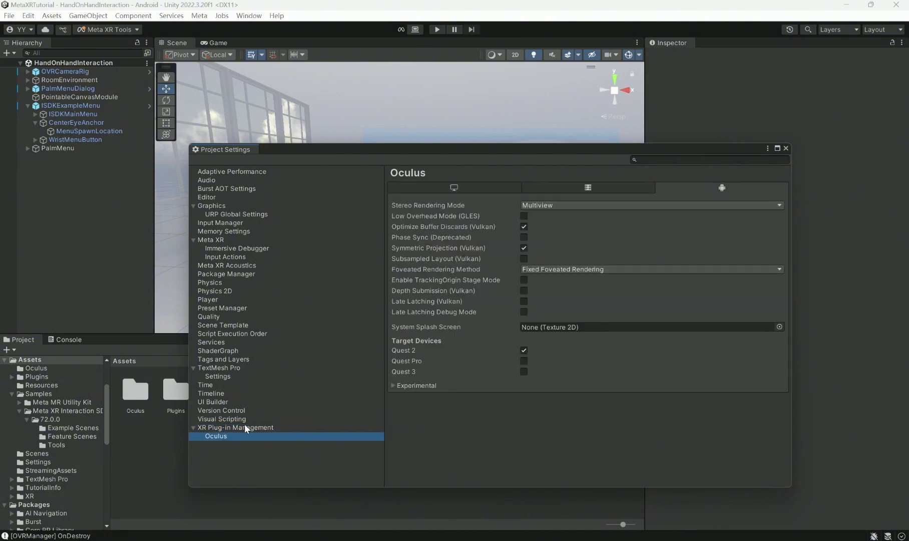
left_click(477, 188)
left_click(785, 148)
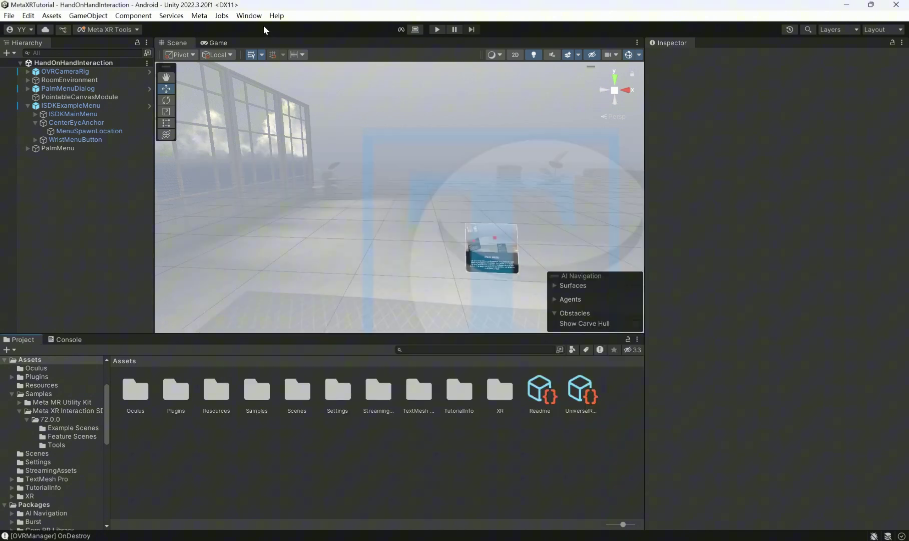
Review the Meta XR All-in-One SDK and the related Meta SDK packages installed in the project
left_click(250, 15)
left_click(286, 134)
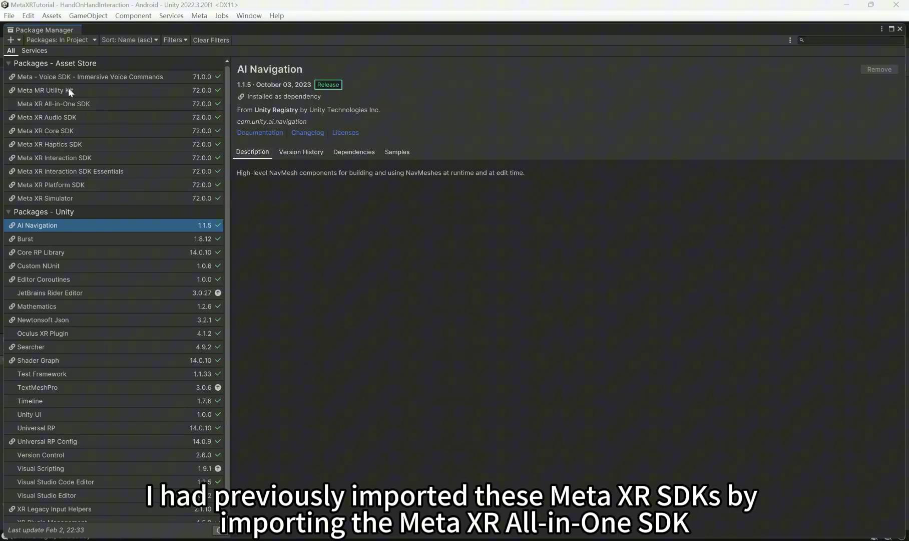
left_click(74, 132)
left_click(70, 118)
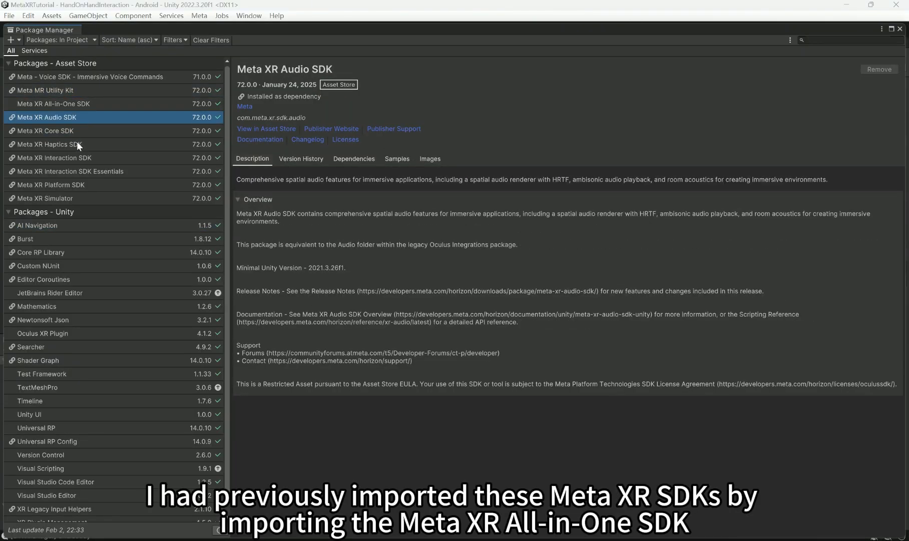
left_click(78, 144)
left_click(81, 157)
left_click(71, 103)
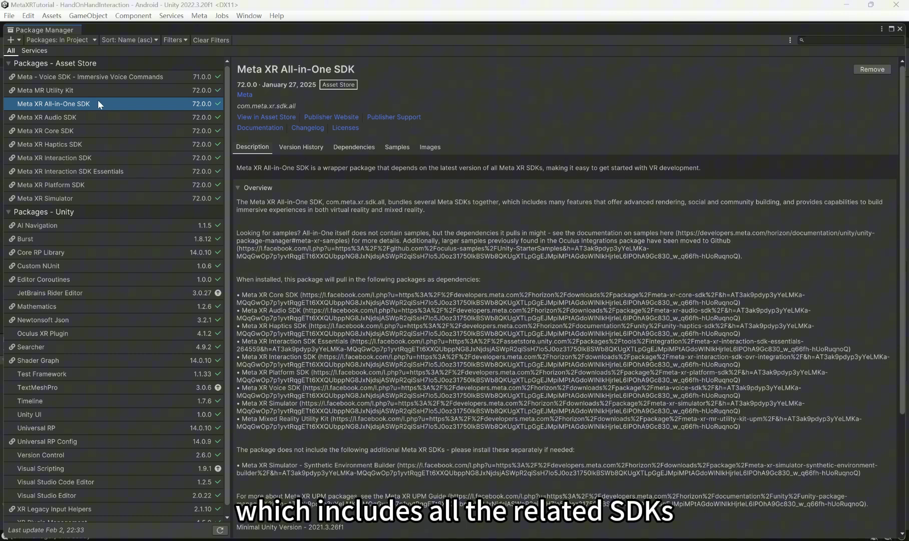
left_click(40, 90)
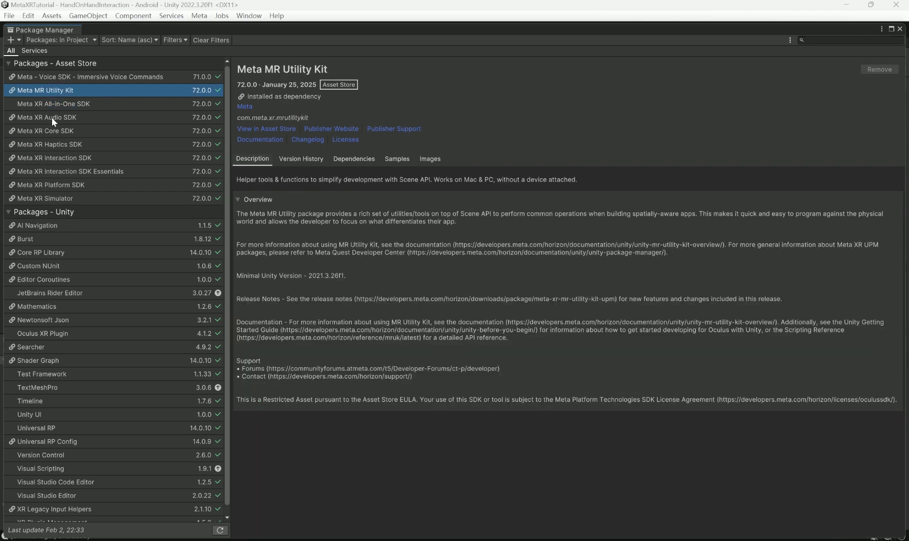
left_click(57, 131)
left_click(63, 144)
left_click(67, 157)
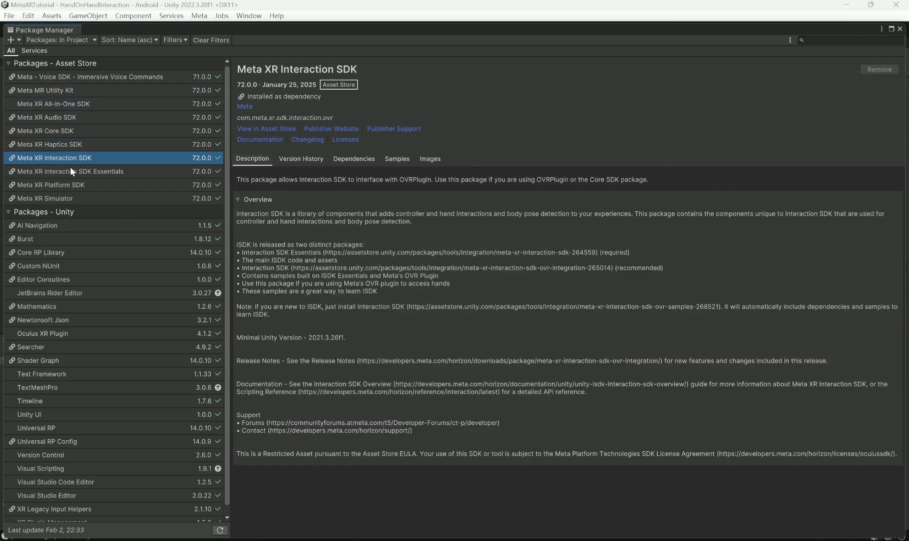
left_click(71, 170)
left_click(72, 185)
left_click(73, 197)
left_click(60, 157)
left_click(50, 130)
left_click(900, 29)
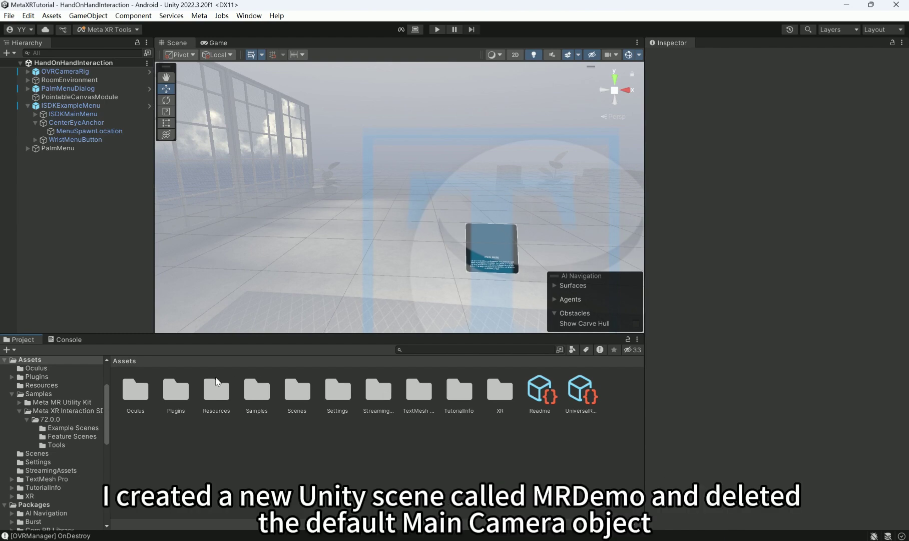
Create a new scene named MRDemo in the Scenes folder
double_click(297, 390)
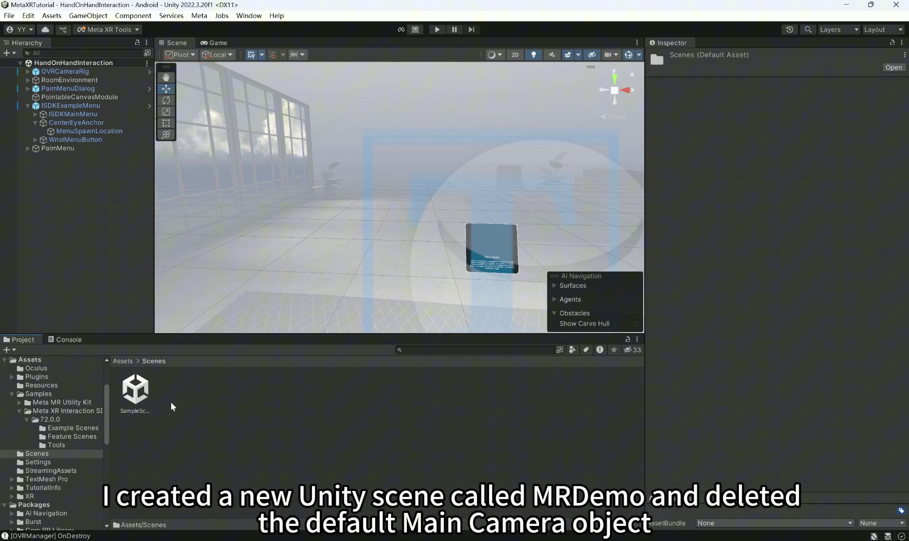
right_click(171, 401)
mouse_move(249, 91)
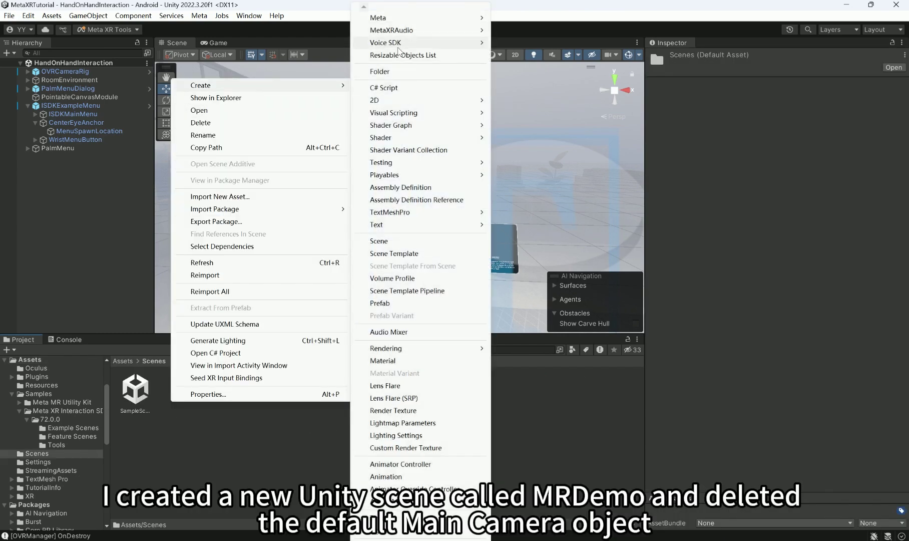
left_click(384, 242)
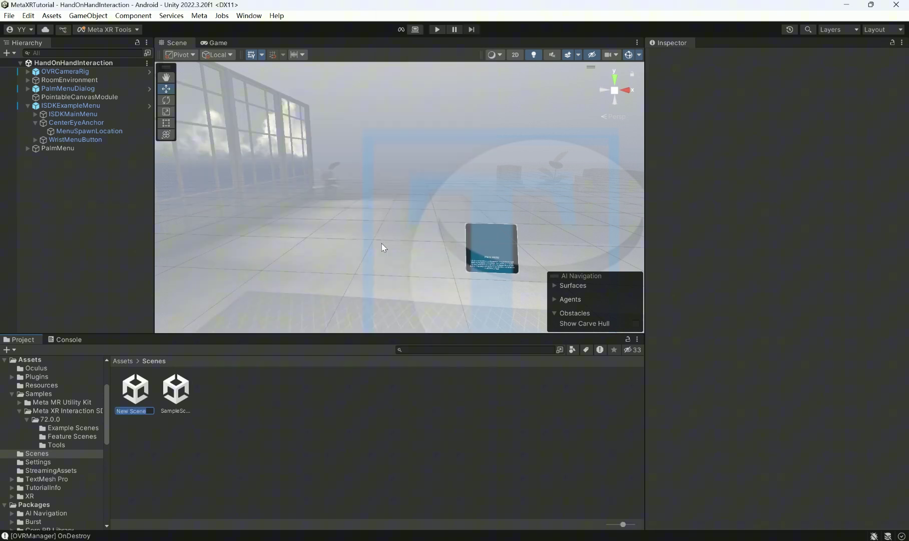
type("MRD")
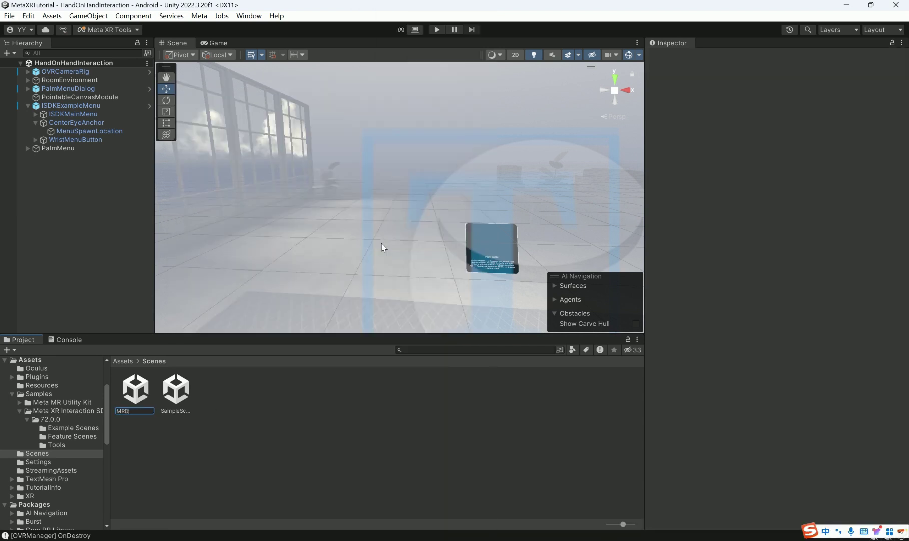
type("emo")
key("Return")
Open the MRDemo scene and delete its default Main Camera object
double_click(139, 389)
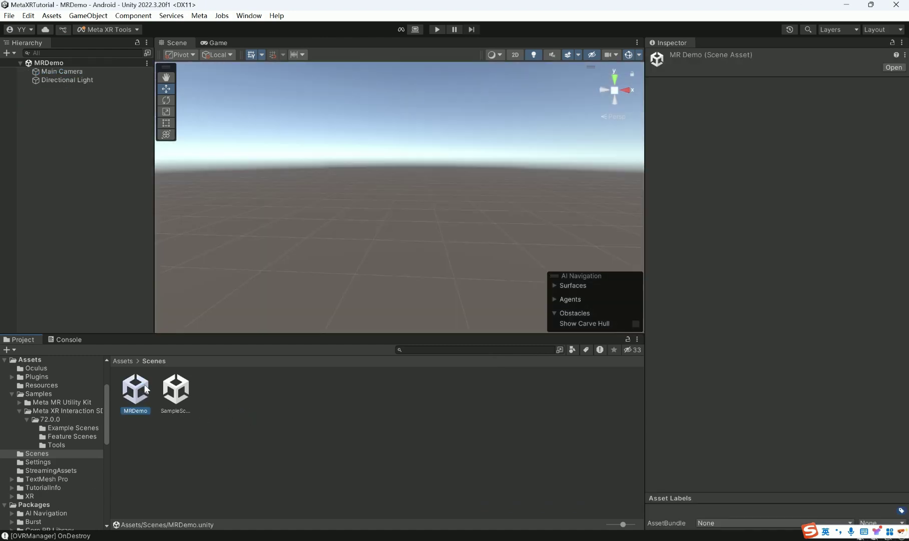
left_click(48, 71)
right_click(48, 71)
left_click(111, 157)
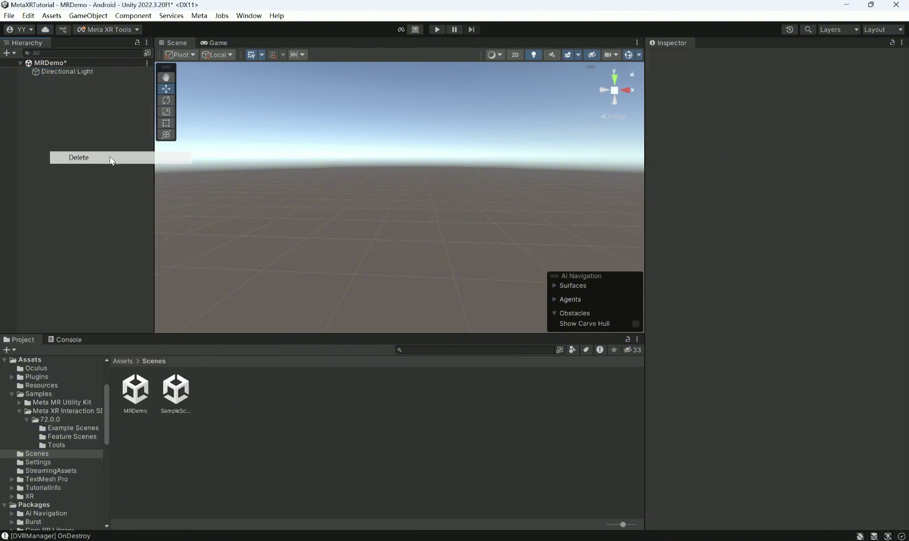
Add the Interaction SDK's OVR Interaction Rig to the scene, inspect its child objects, and save the scene
right_click(41, 85)
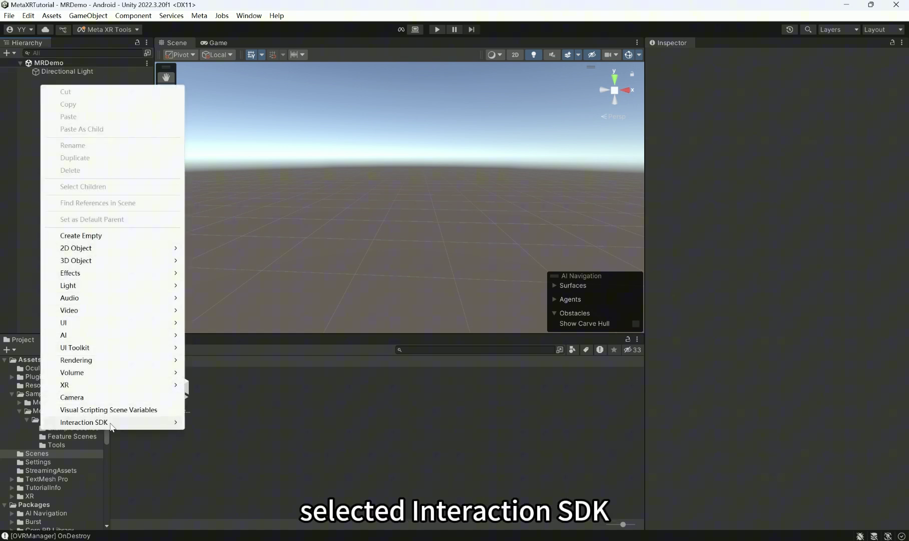
mouse_move(100, 424)
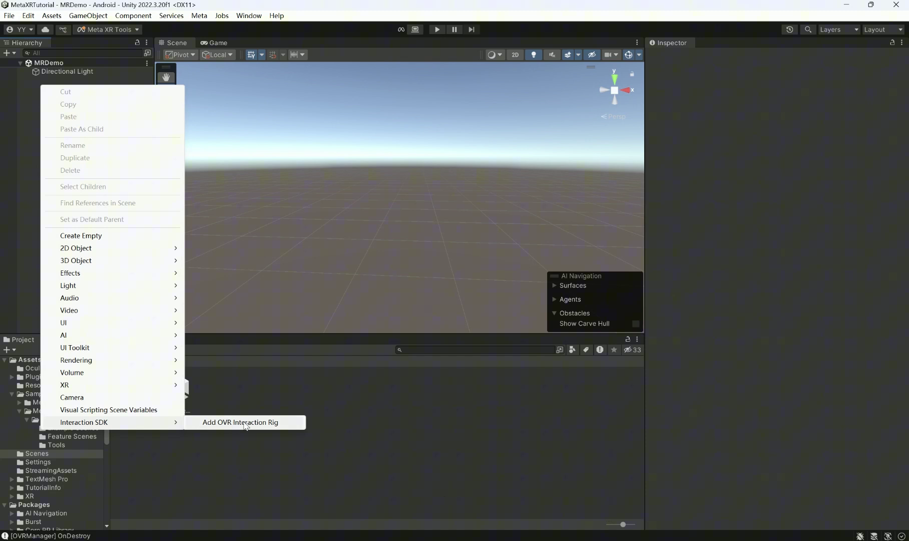
left_click(268, 423)
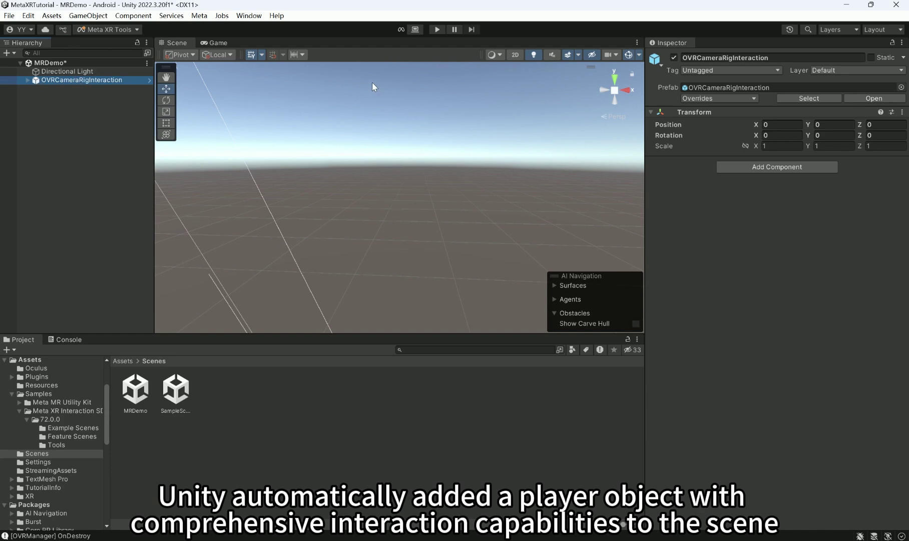
left_click(27, 80)
left_click(35, 88)
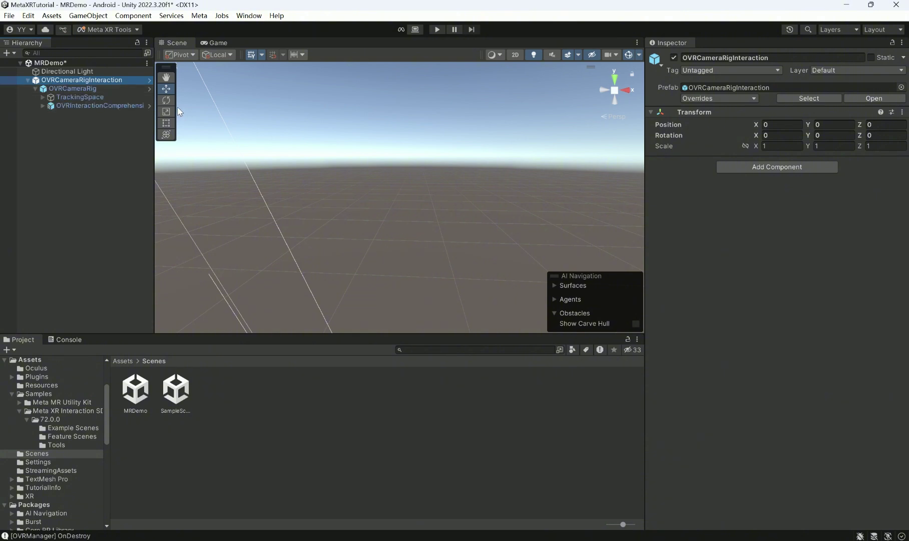
key("ctrl+s")
left_click(27, 80)
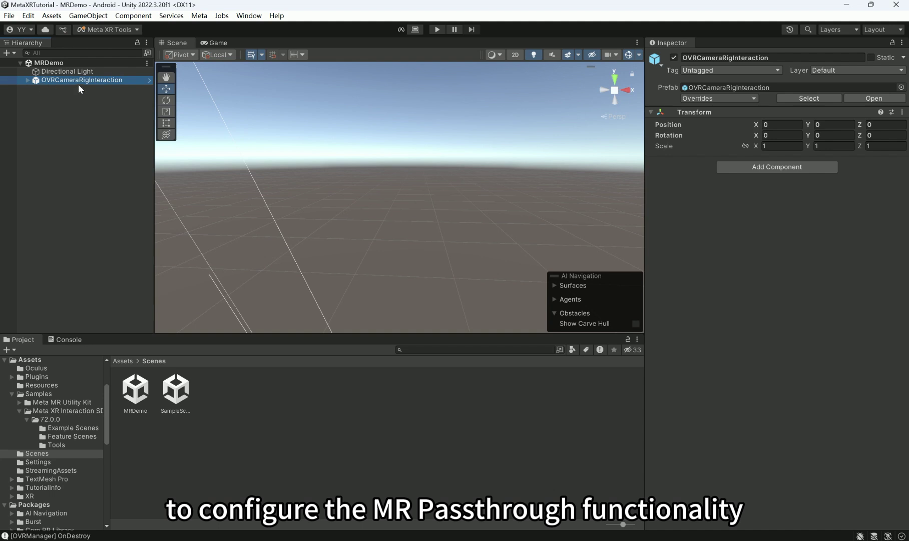
Add the Passthrough building block from Meta's Building Blocks library to the MRDemo scene
left_click(200, 17)
mouse_move(219, 43)
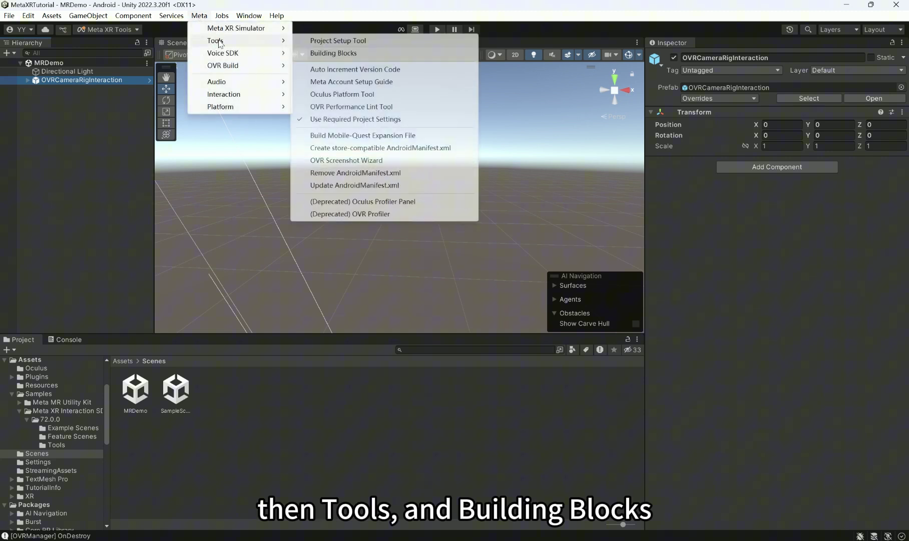
left_click(337, 53)
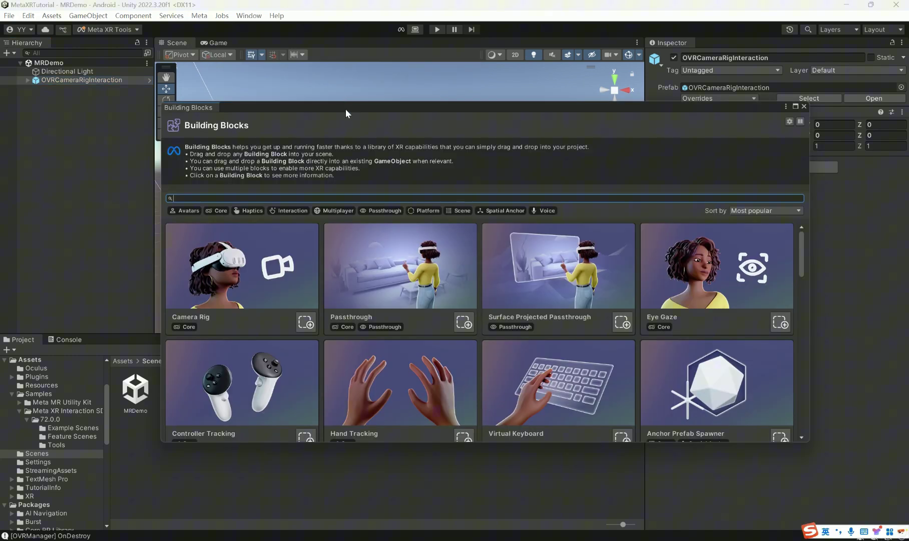
left_click_drag(345, 108, 352, 124)
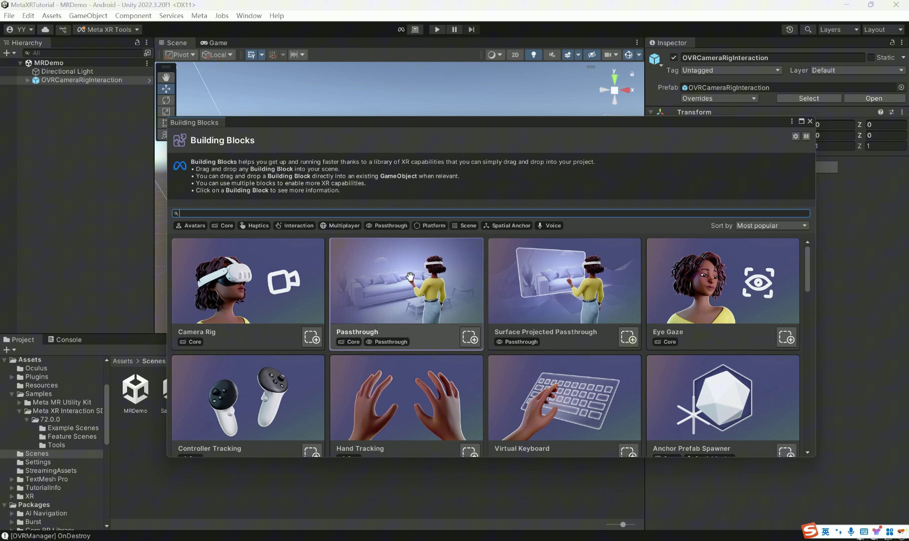
left_click_drag(421, 301, 64, 105)
left_click(810, 121)
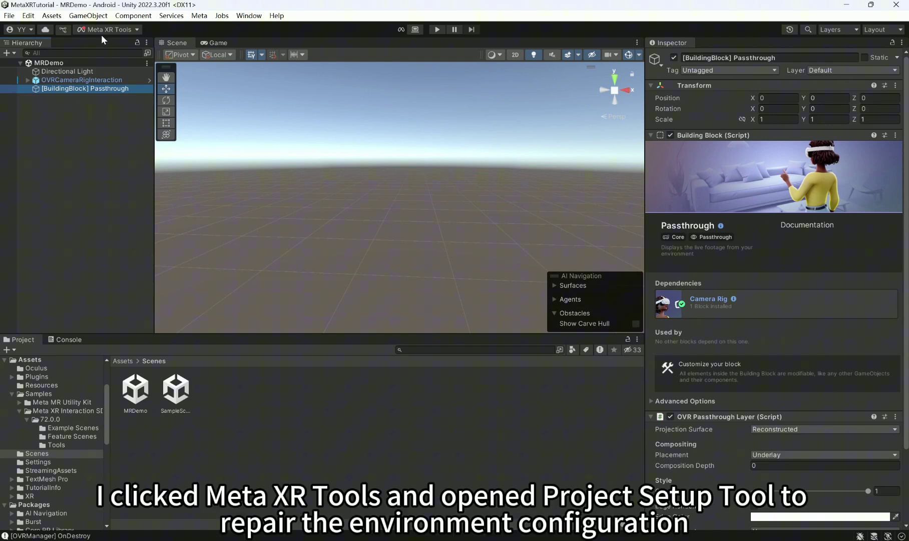
Resolve all outstanding and recommended Project Setup Tool items, checking both the desktop and Android checklists, and save the scene
left_click(127, 29)
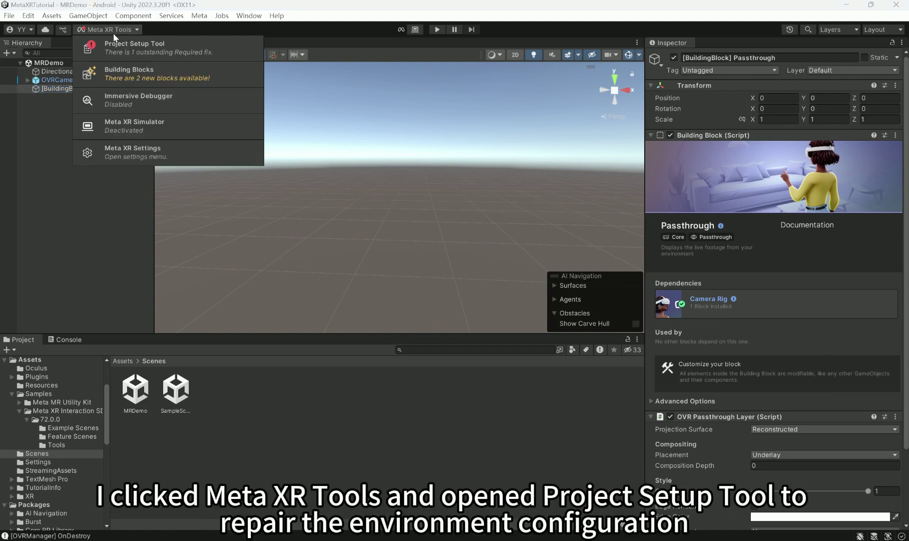
left_click(138, 49)
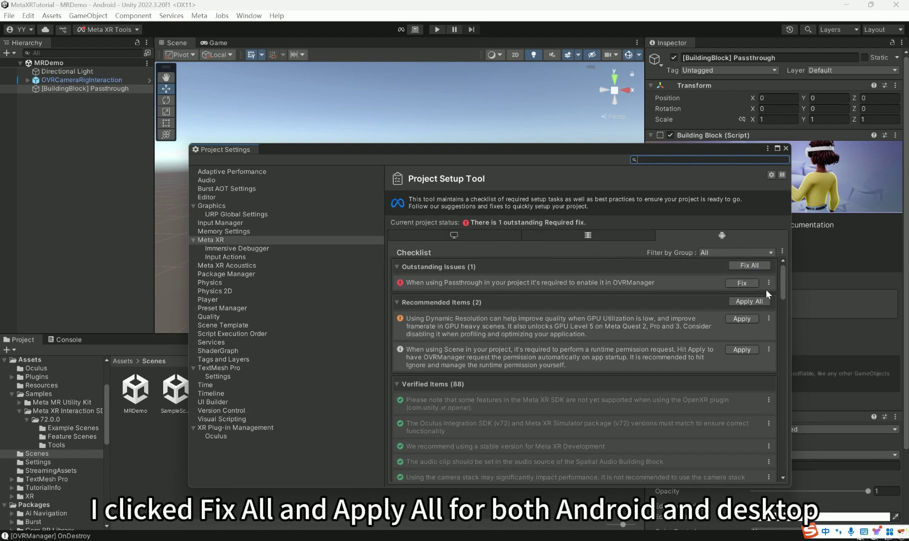
left_click(747, 266)
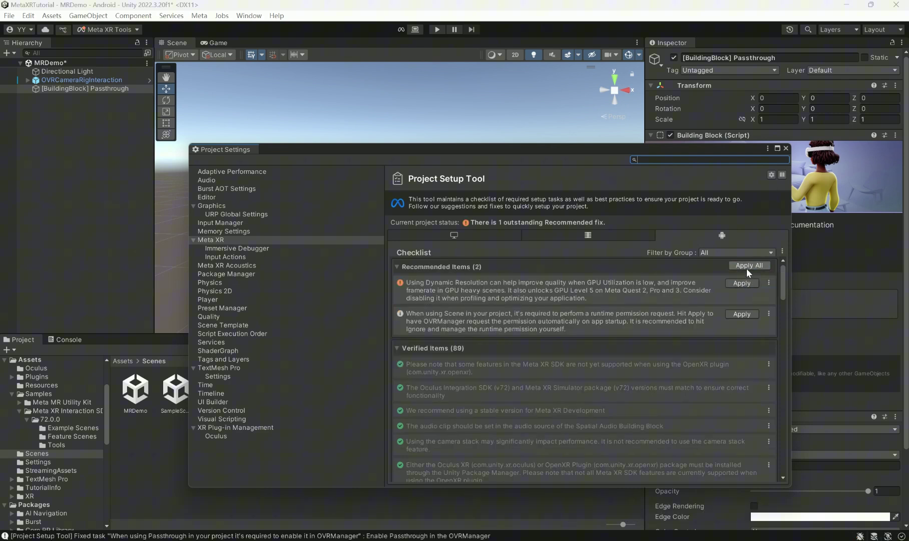
left_click(747, 269)
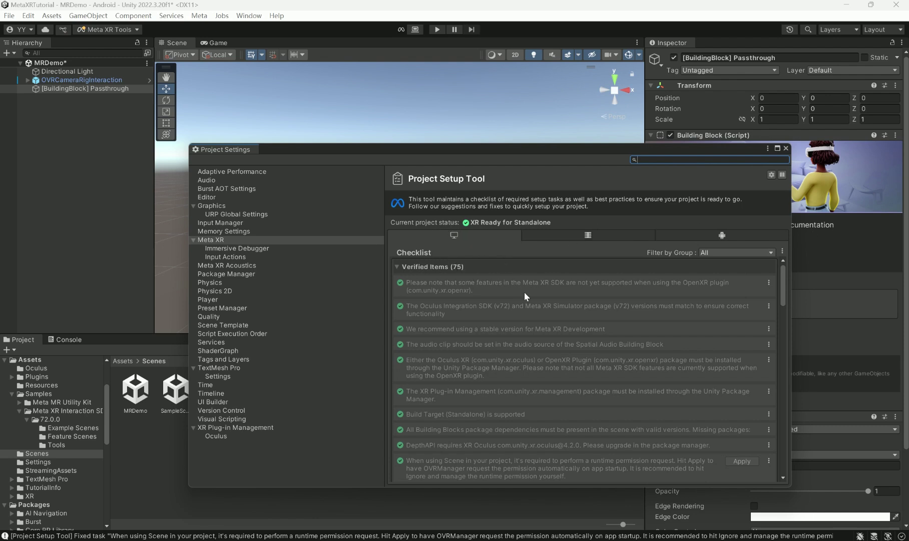
left_click(727, 234)
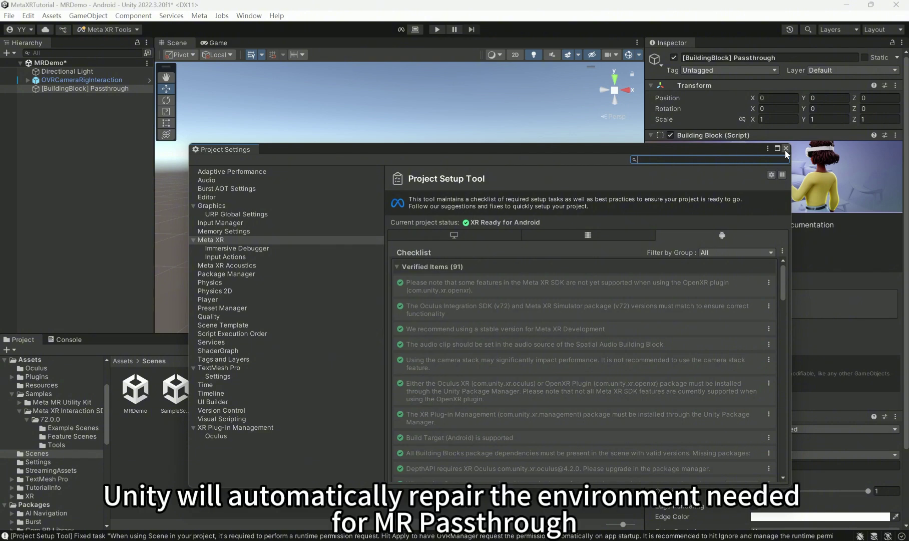
left_click(785, 148)
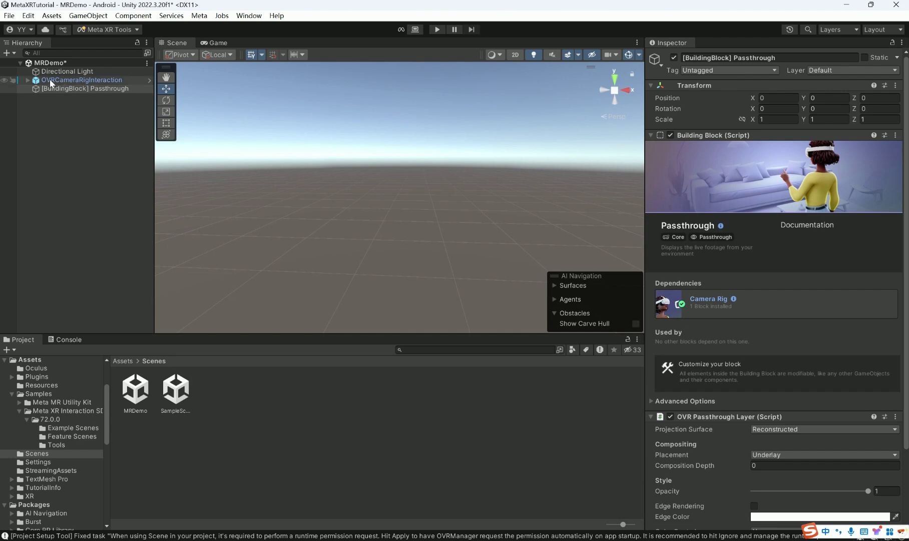
key("ctrl+s")
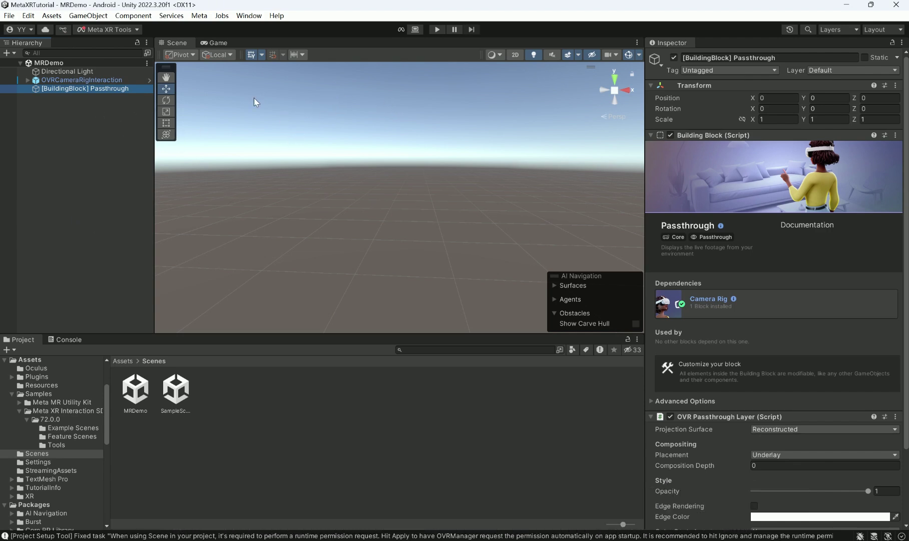
Examine the OVR Manager settings on OVRCameraRig under OVRCameraRigInteraction, checking Passthrough Support's options and the Enable Passthrough setting
left_click(81, 79)
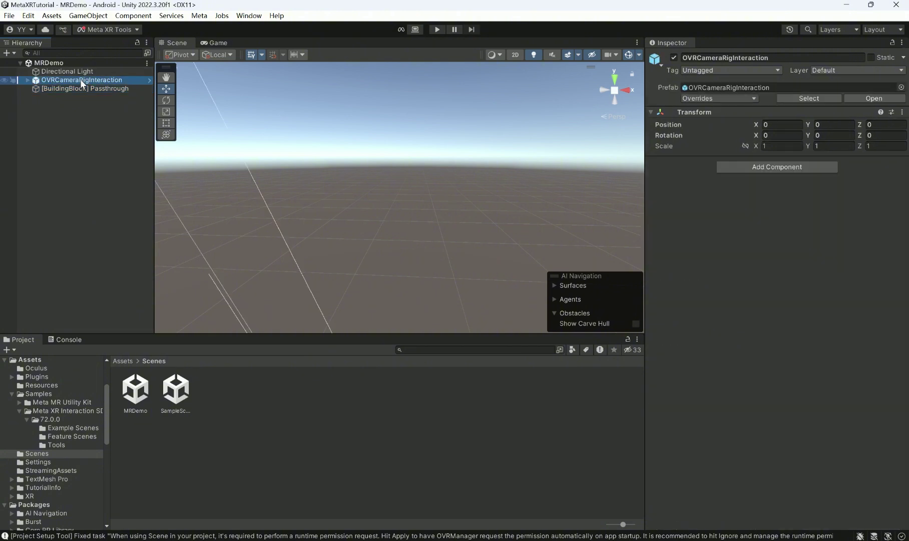
left_click(28, 80)
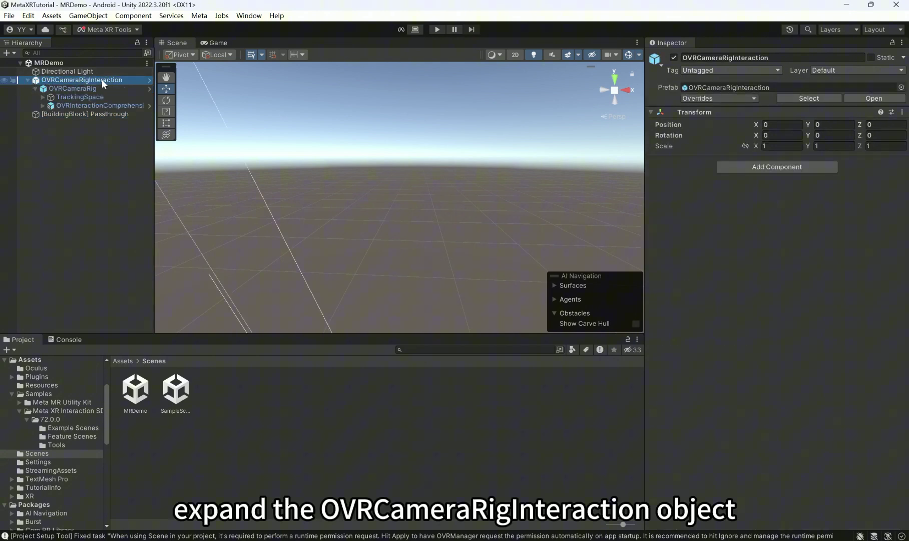
left_click(80, 88)
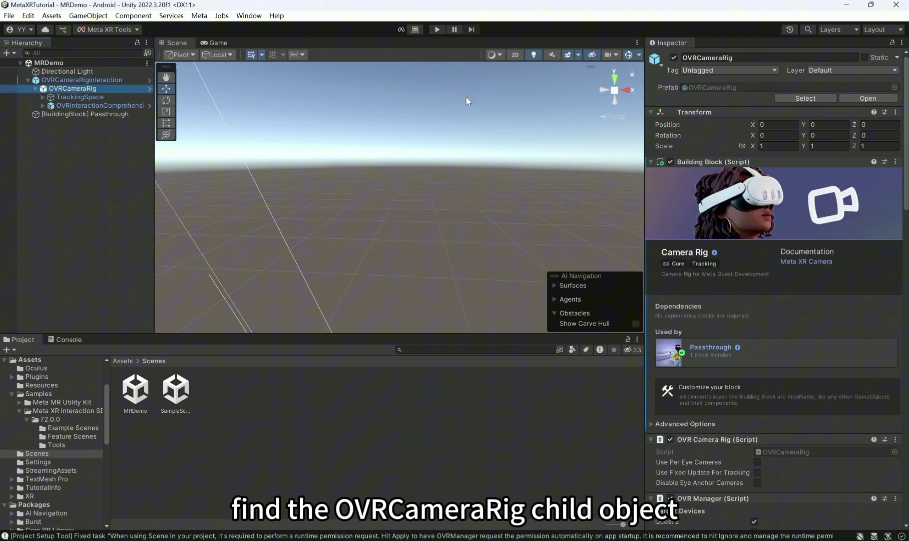
scroll(791, 223, "down", 10)
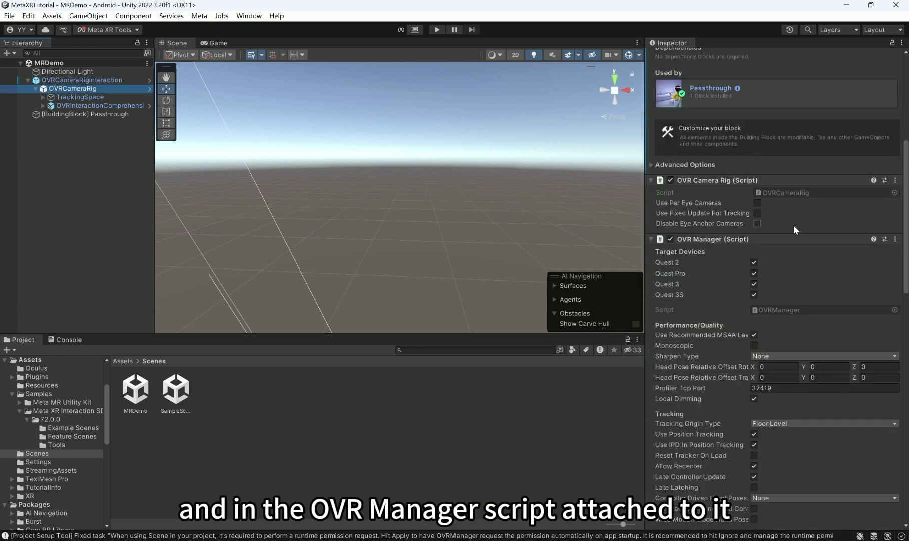
scroll(794, 226, "down", 8)
scroll(788, 210, "up", 6)
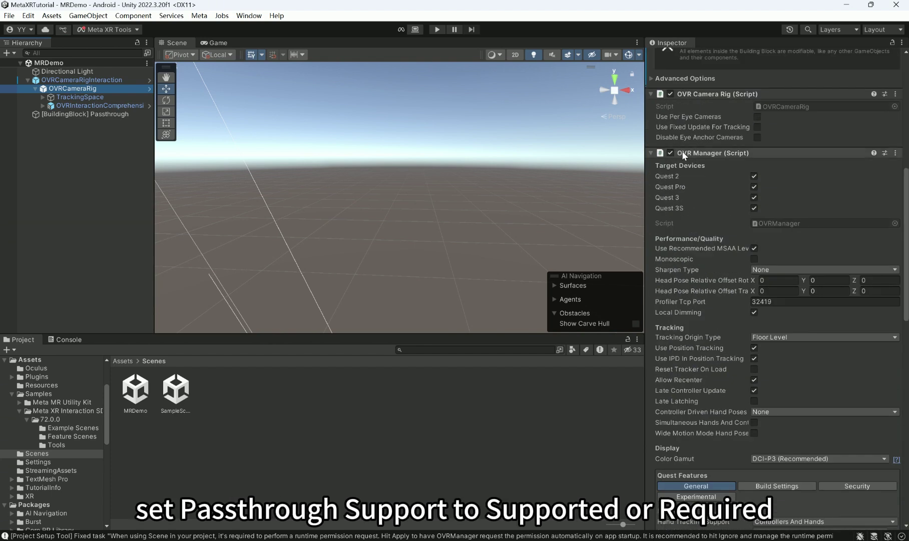
scroll(751, 230, "down", 10)
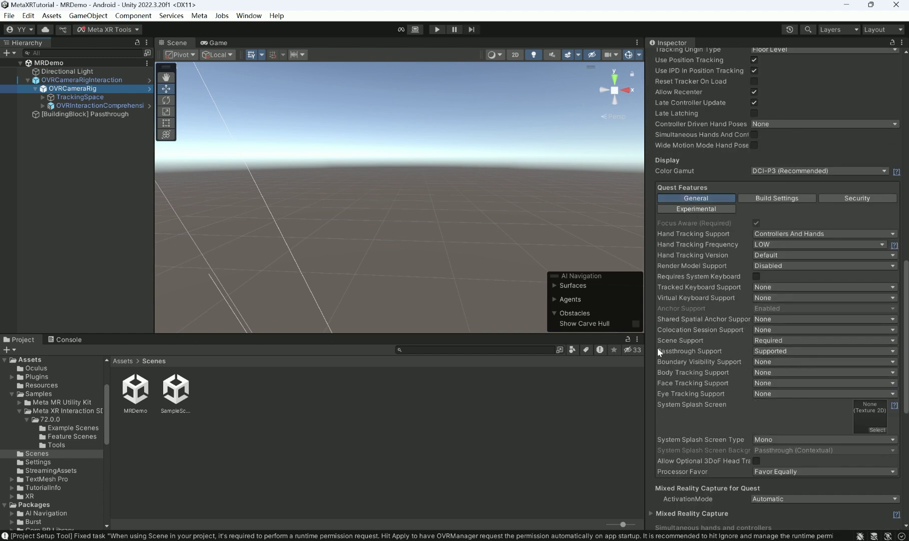
left_click(764, 354)
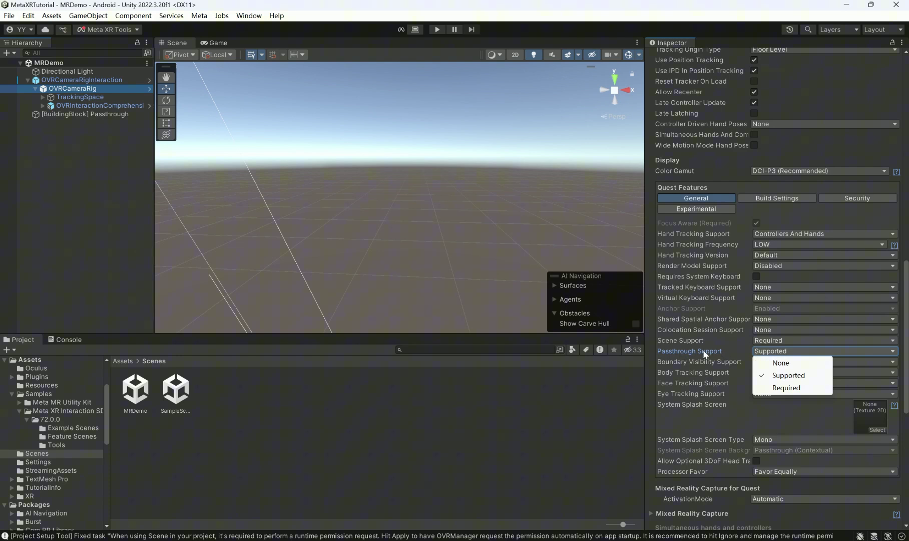
left_click(691, 422)
scroll(716, 383, "down", 5)
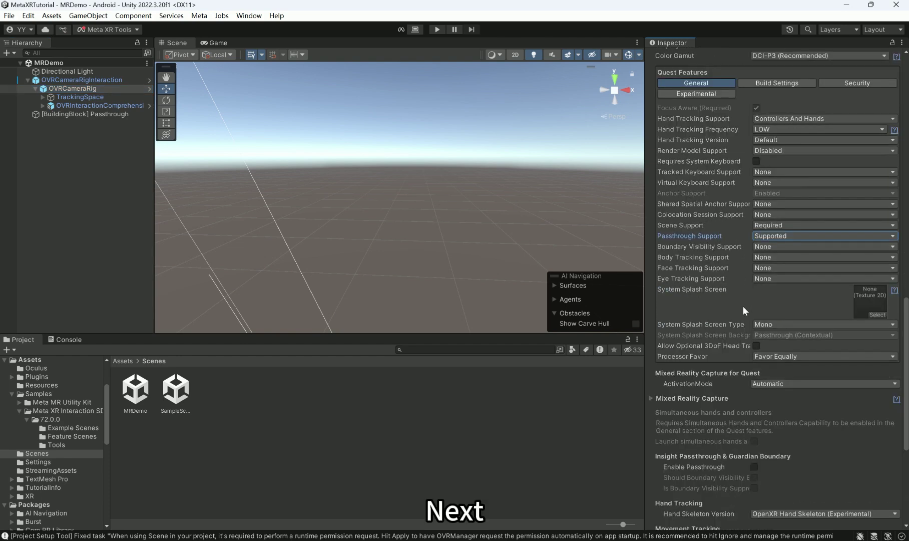
scroll(743, 302, "down", 2)
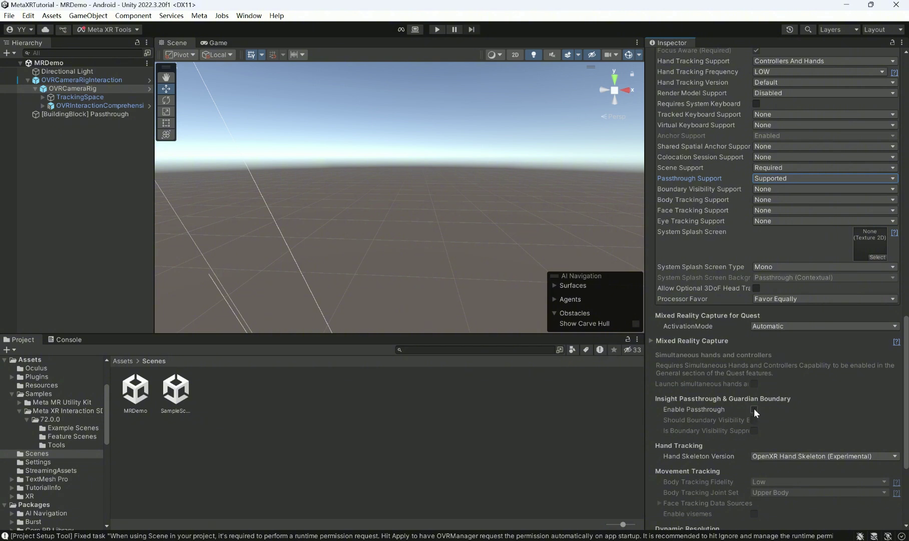
Fix all outstanding issues and apply all recommended items in the Project Setup Tool's Android checklist, then save the scene
left_click(96, 30)
left_click(122, 46)
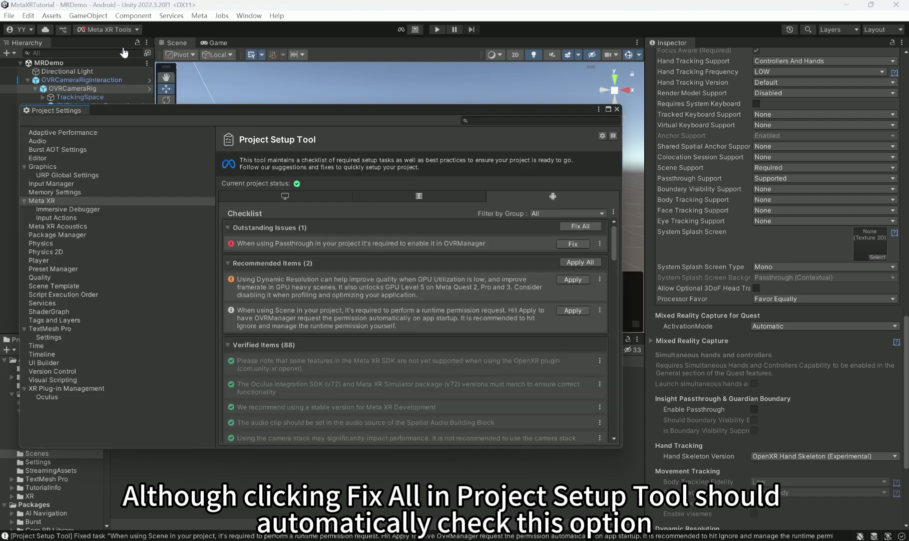
left_click(590, 227)
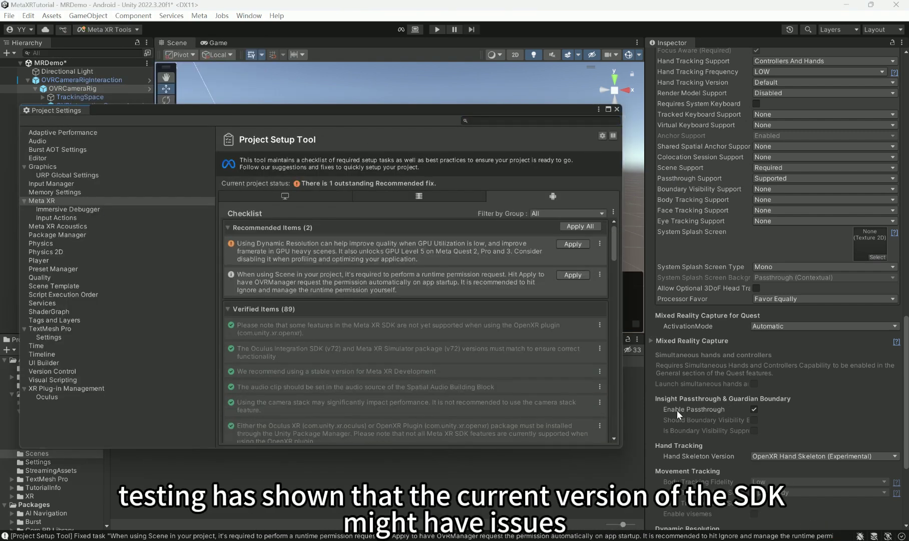
left_click(576, 230)
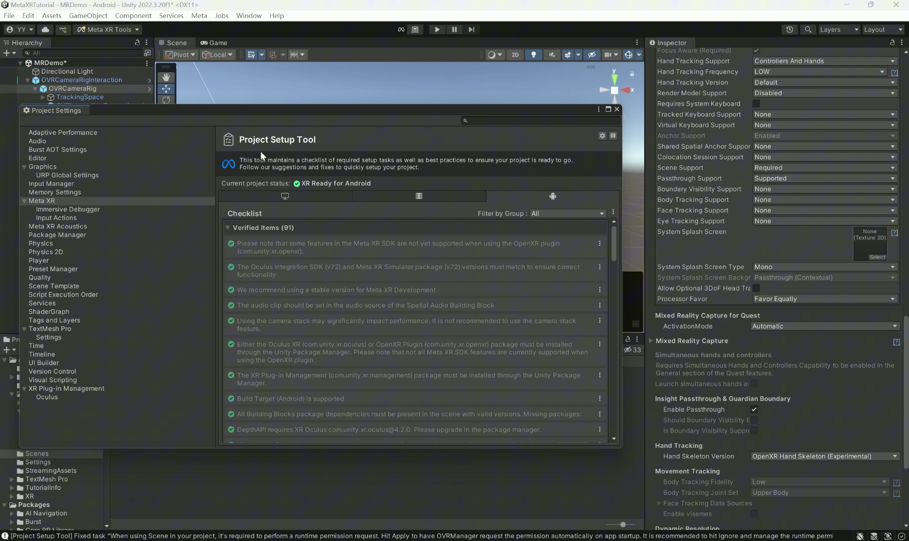
left_click(617, 108)
key("ctrl+s")
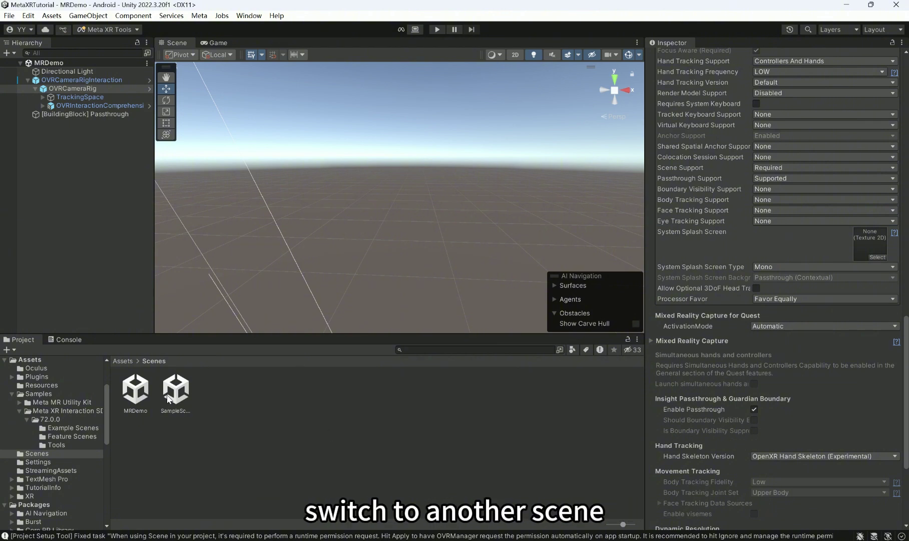
Switch to SampleScene and back to MRDemo, then turn on Enable Passthrough in OVRCameraRig's OVR Manager and save the scene
double_click(169, 397)
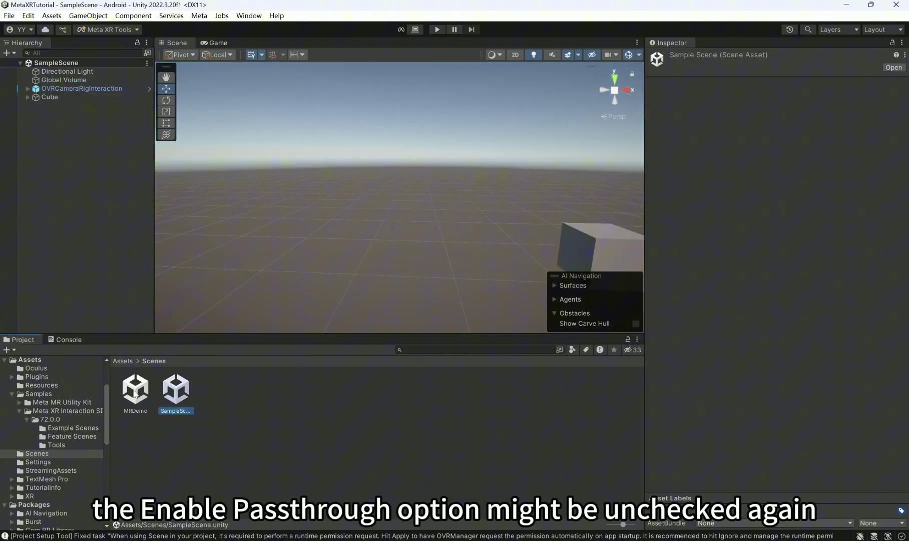
double_click(136, 393)
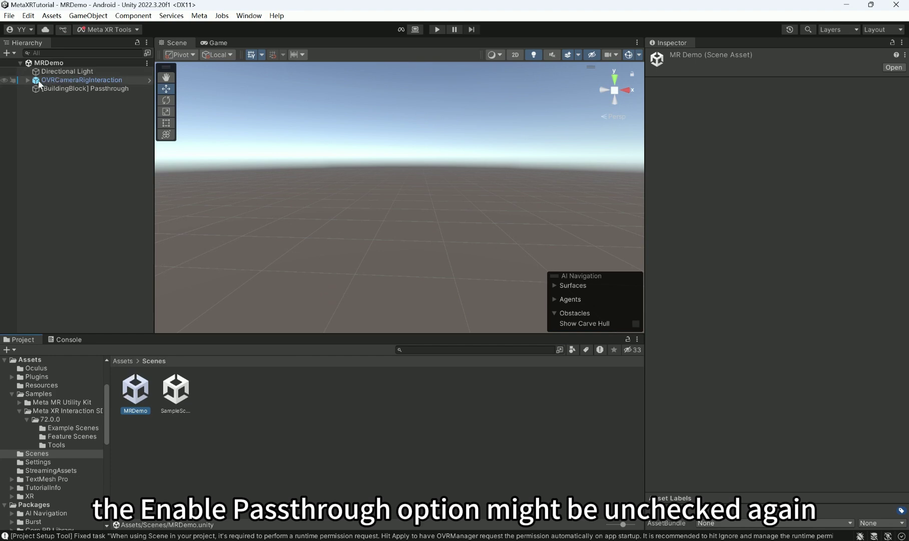
left_click(27, 80)
left_click(47, 89)
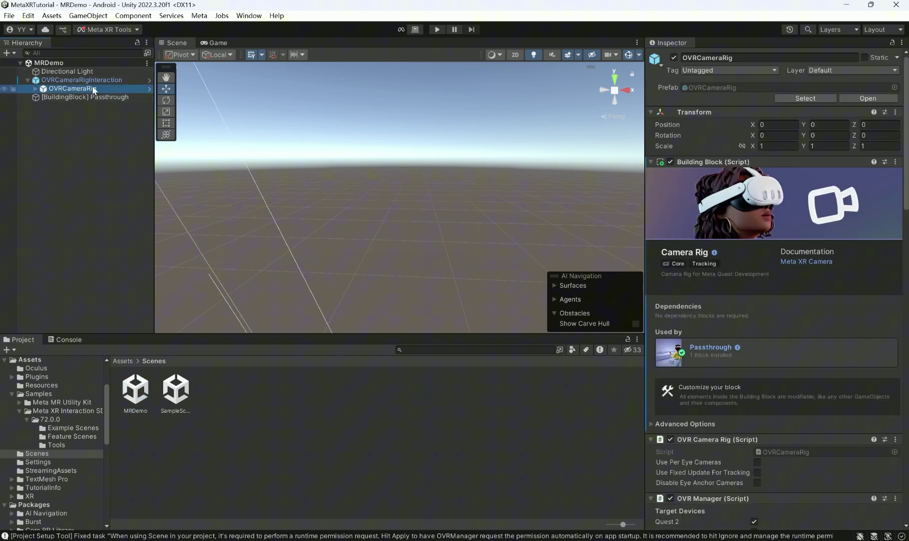
scroll(771, 204, "down", 10)
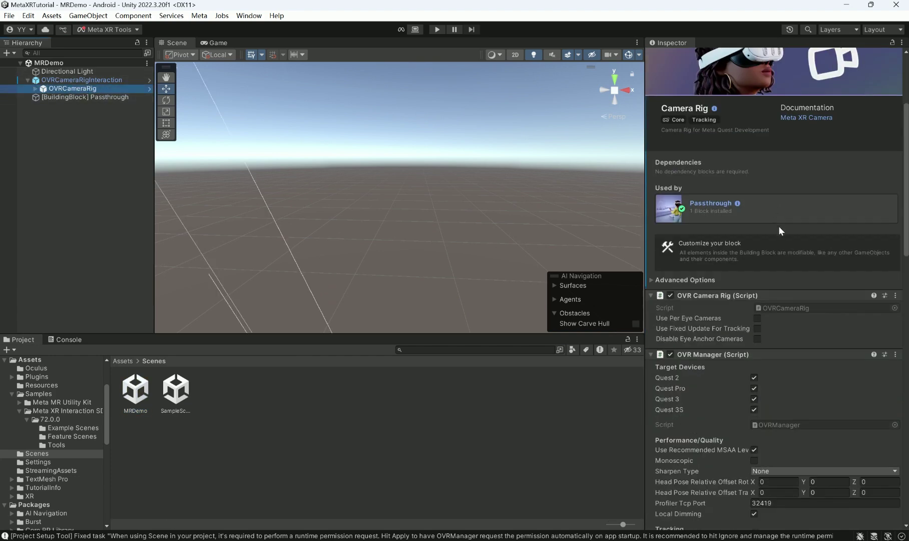
scroll(781, 264, "down", 10)
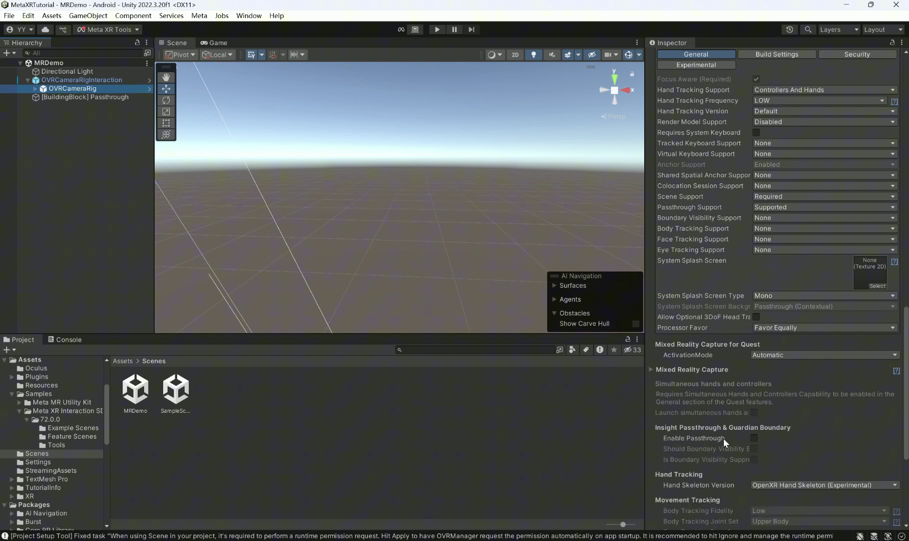
left_click(754, 438)
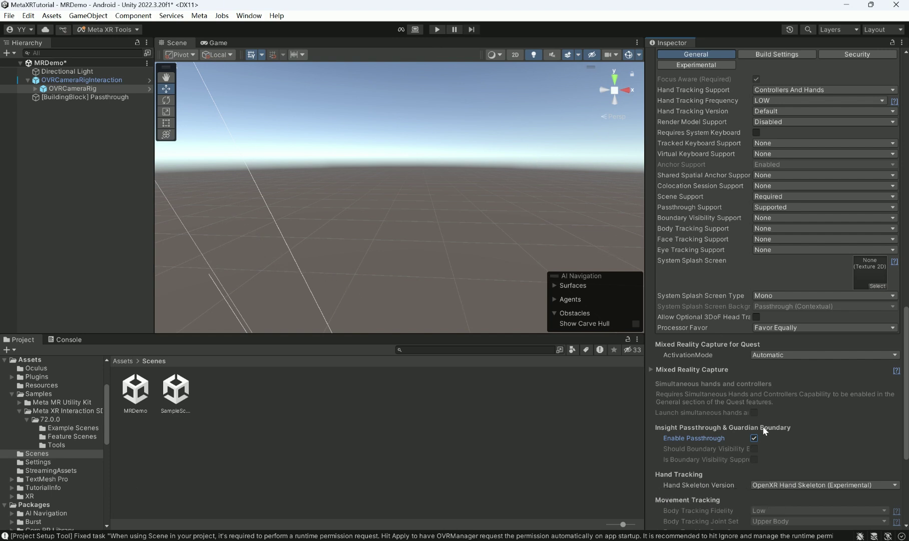
key("ctrl+s")
Reopen MRDemo after loading SampleScene and verify Enable Passthrough and the Quest Features settings in OVRCameraRig's OVR Manager
double_click(176, 398)
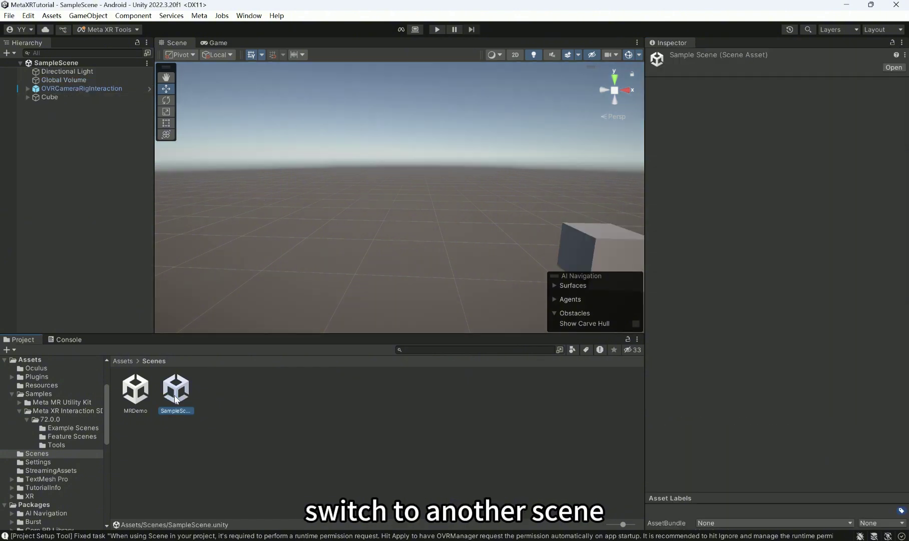
double_click(135, 390)
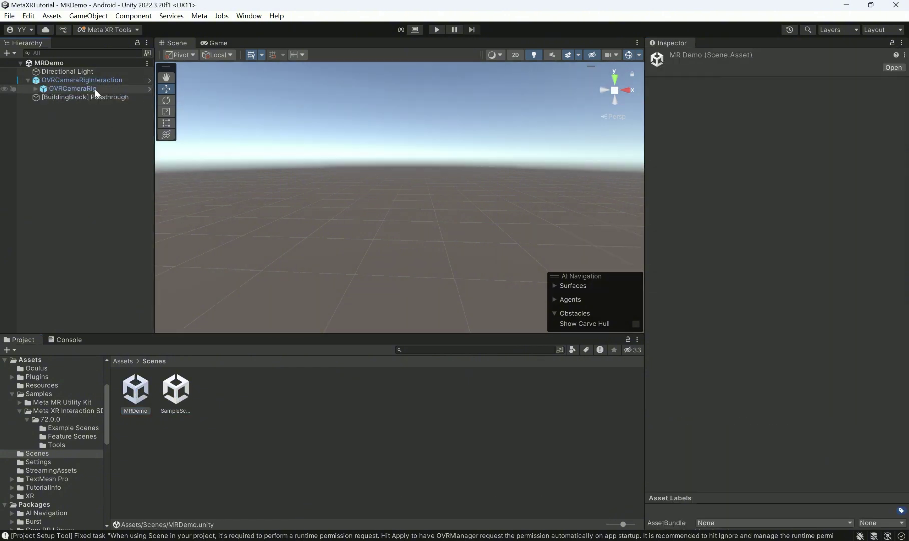
left_click(55, 92)
scroll(744, 284, "down", 15)
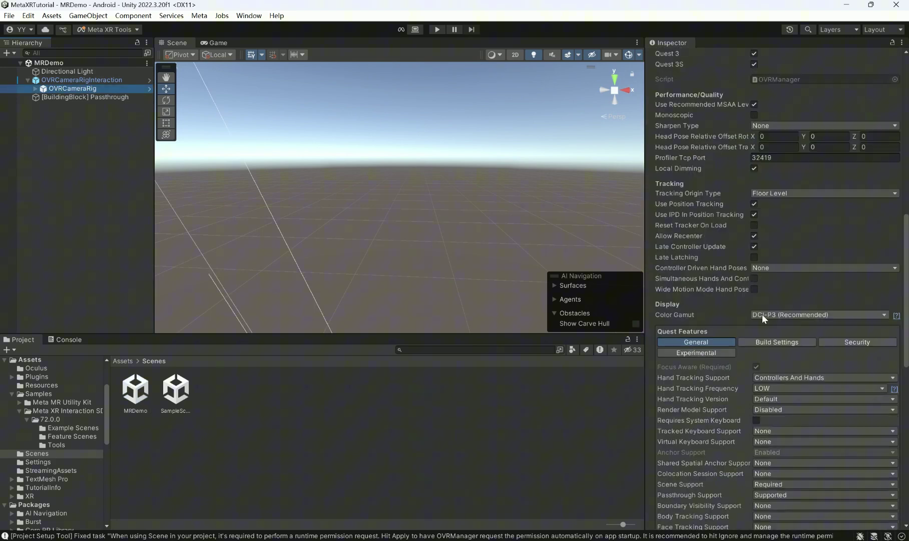
scroll(763, 316, "down", 3)
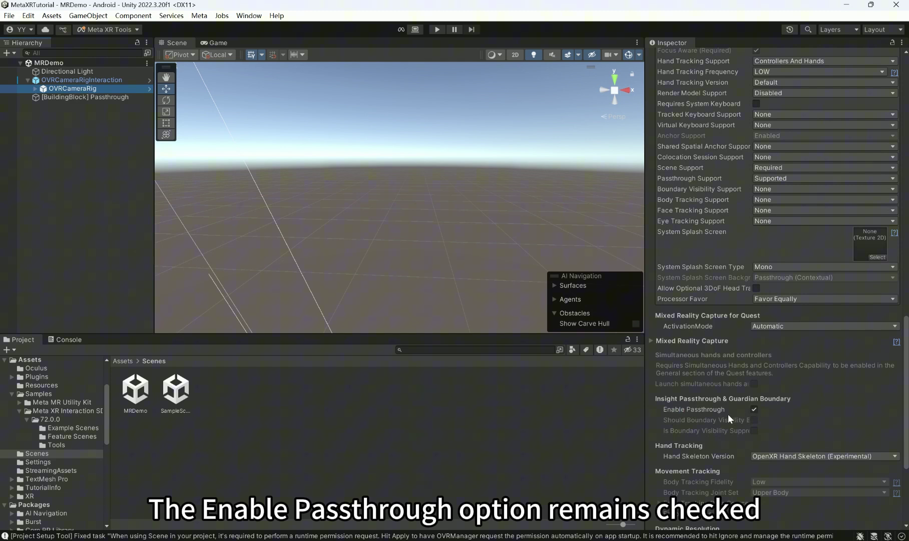
scroll(806, 390, "down", 1)
scroll(820, 366, "up", 3)
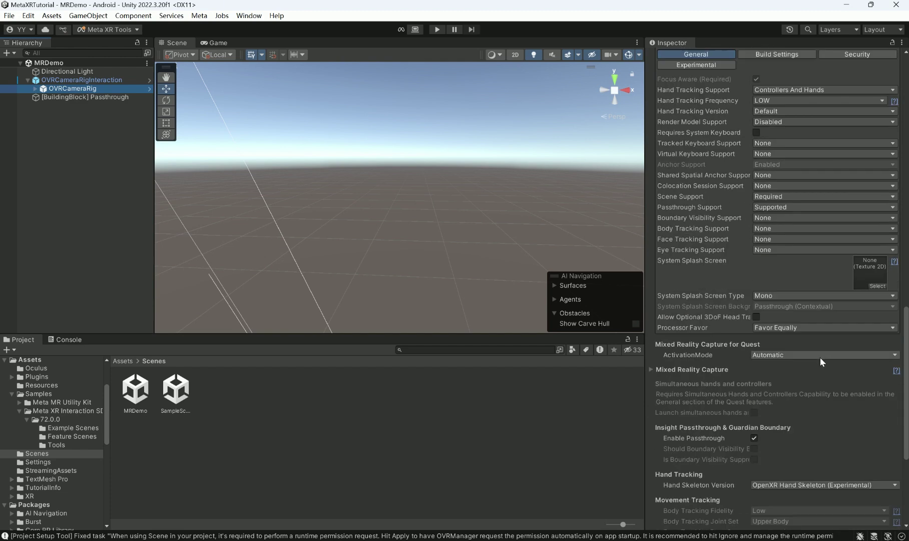
scroll(821, 356, "up", 5)
scroll(752, 272, "up", 2)
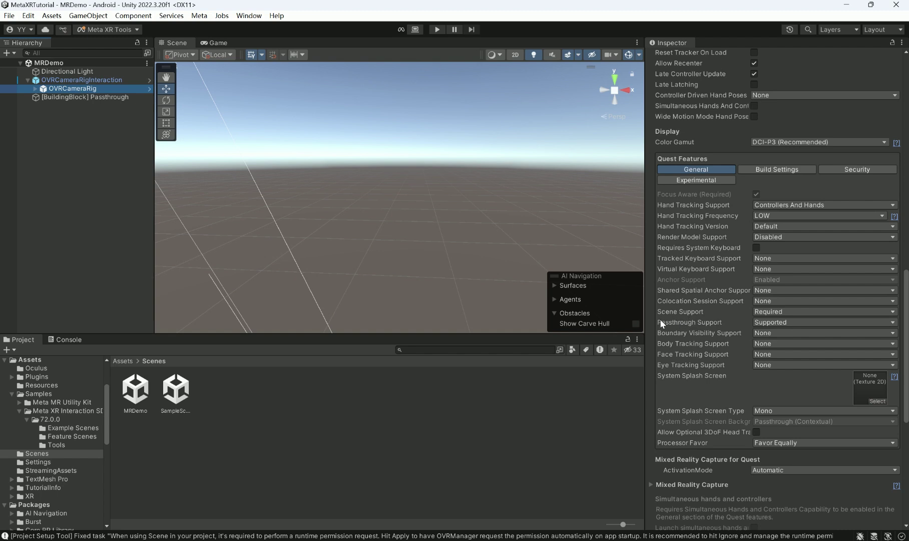
Find the AndroidManifest file in Assets/Plugins/Android and inspect its contents
left_click(119, 359)
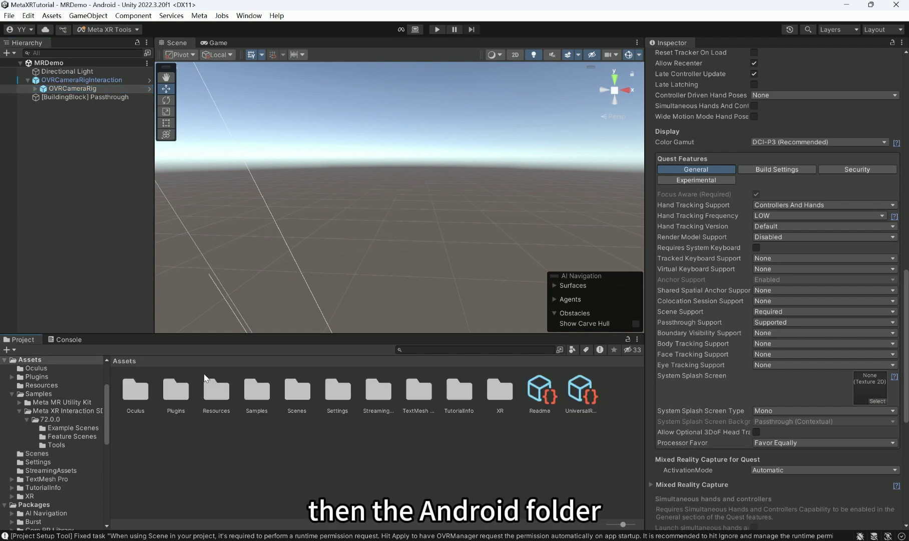
left_click(178, 396)
double_click(179, 395)
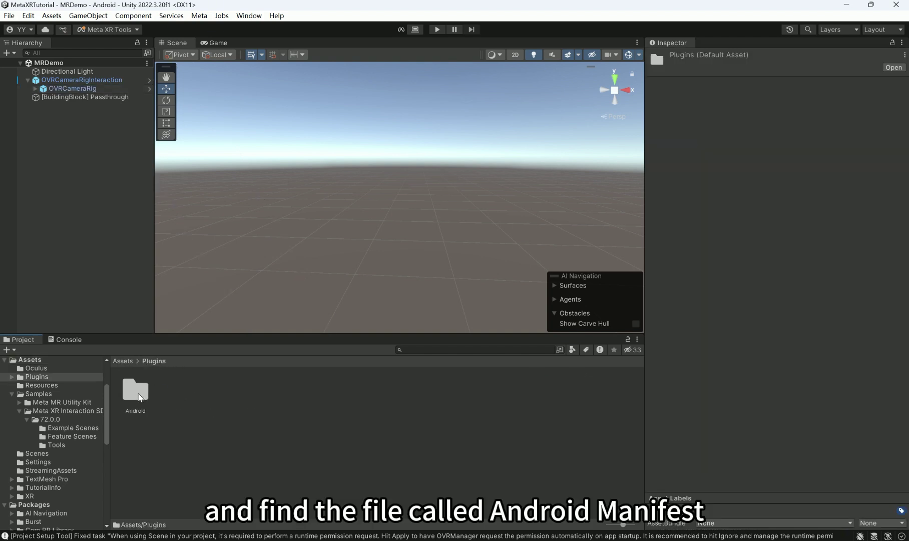
double_click(136, 393)
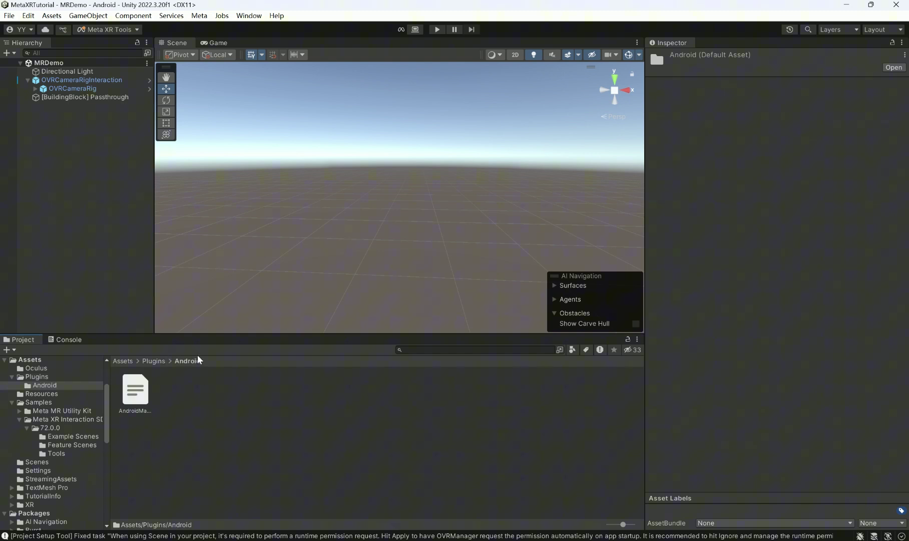
left_click(147, 397)
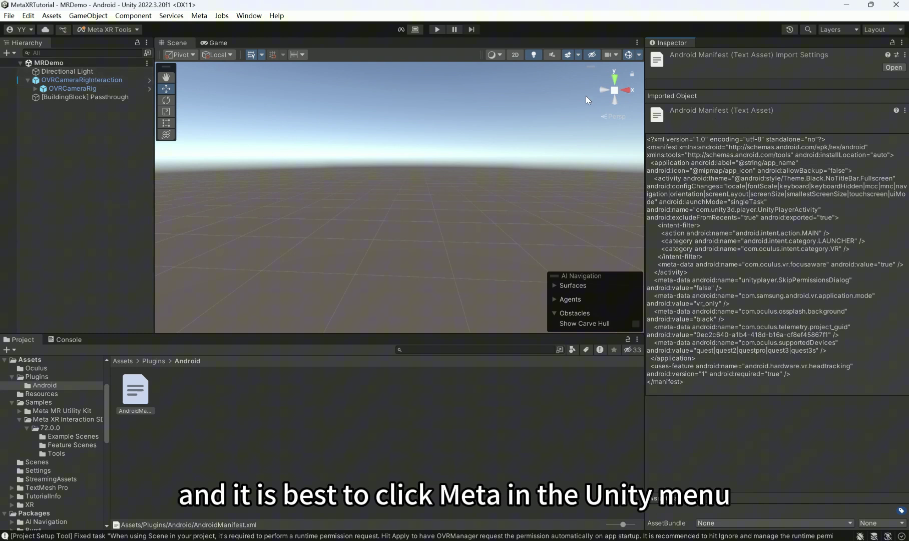
Update AndroidManifest.xml with Meta's tools, overwriting the existing Oculus-specific settings, and deselect the file
left_click(198, 17)
mouse_move(219, 42)
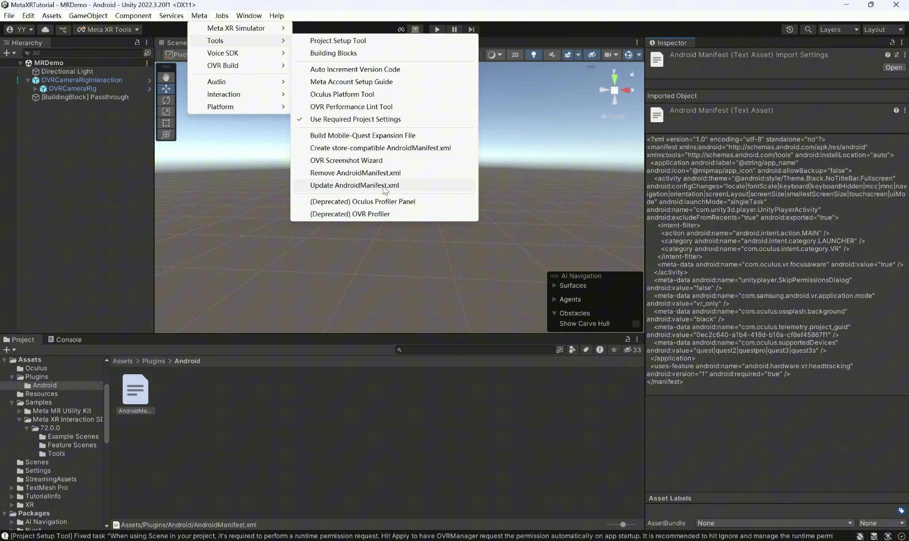
left_click(331, 184)
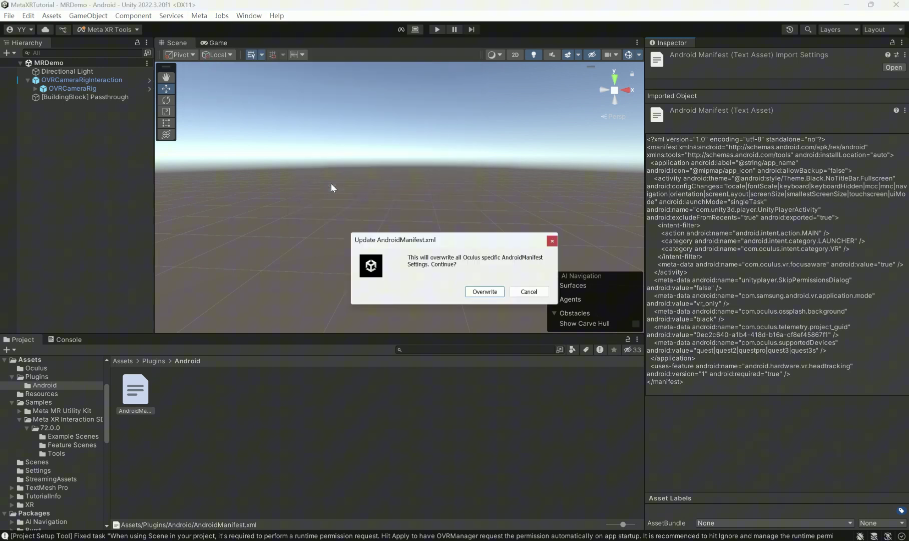
left_click(485, 291)
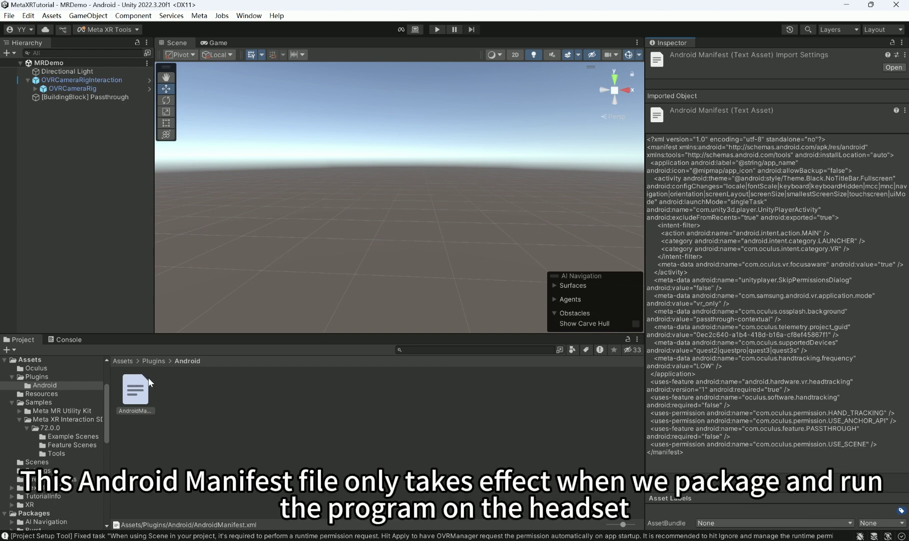
left_click(265, 389)
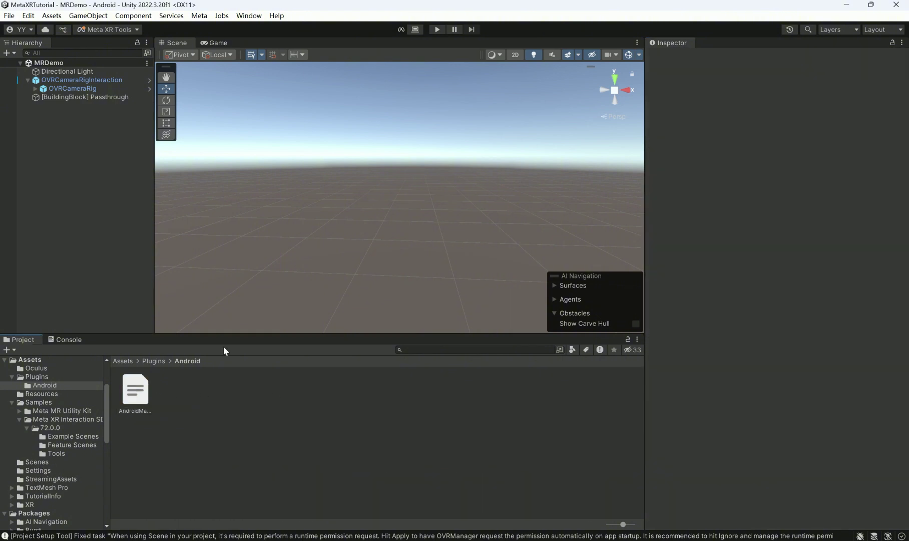
Examine the [BuildingBlock] Passthrough object's OVR Passthrough Layer and keep its Placement on Underlay
left_click(63, 81)
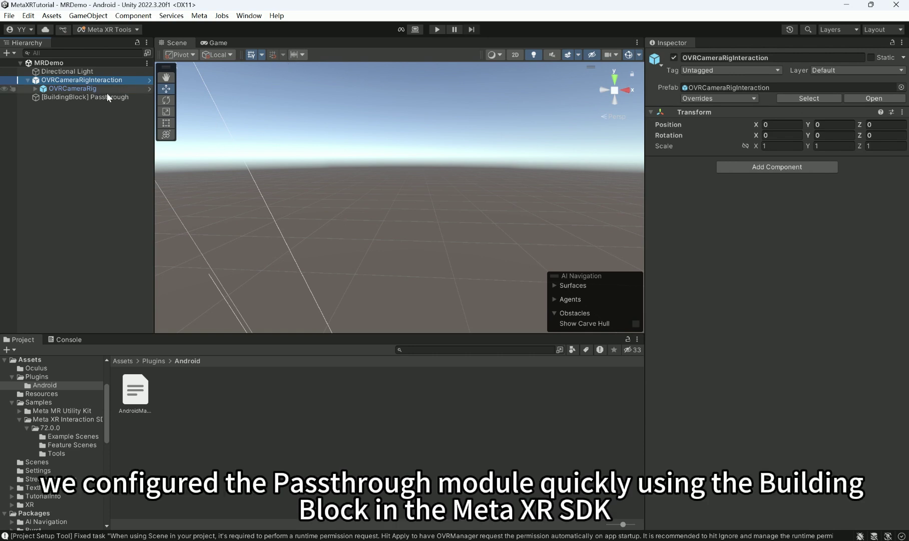
left_click(60, 88)
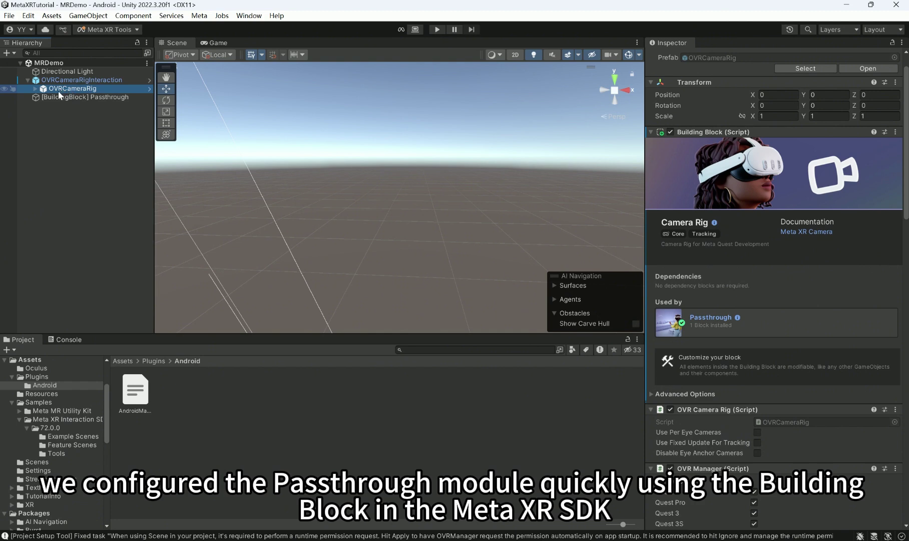
left_click(92, 97)
scroll(777, 62, "up", 2)
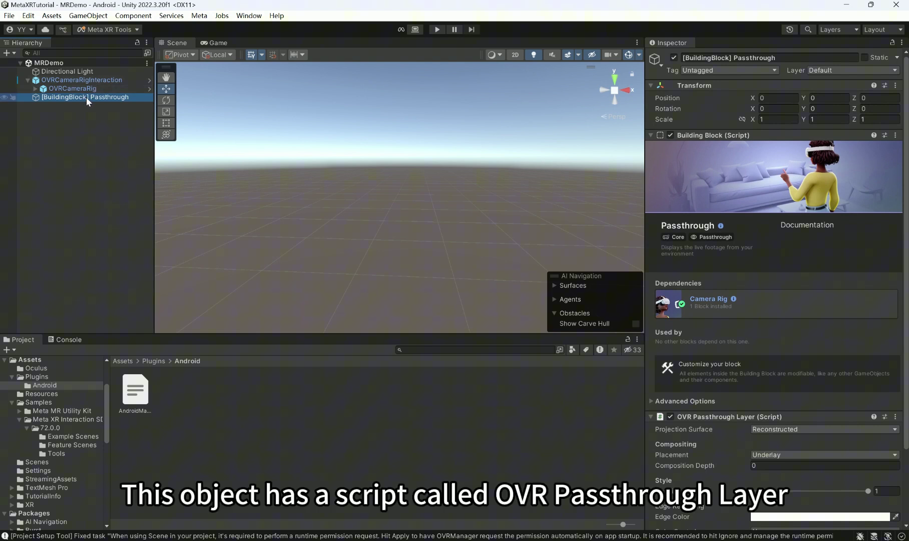
scroll(758, 306, "down", 2)
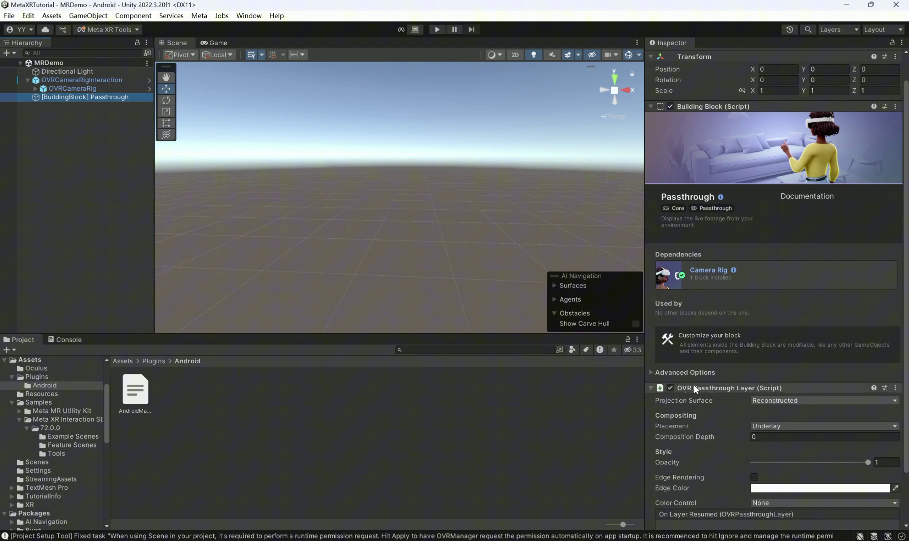
left_click(771, 427)
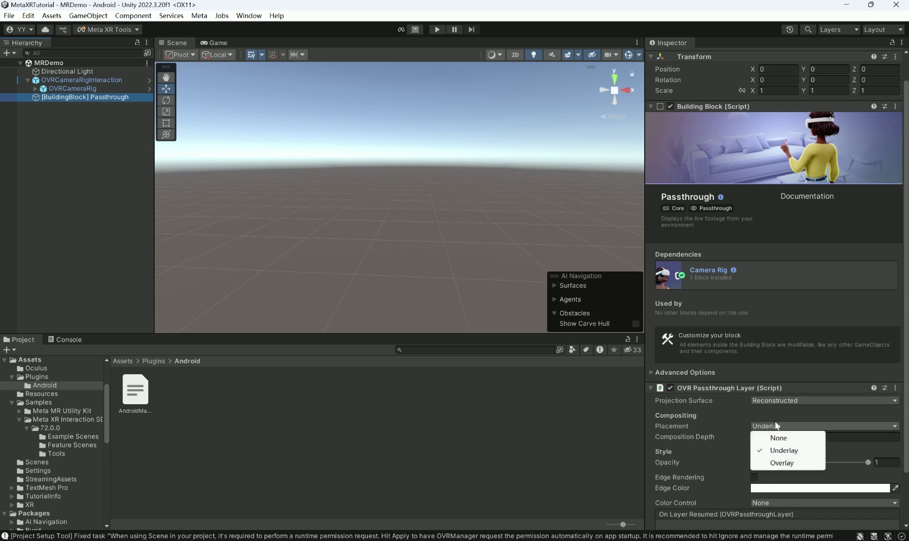
left_click(796, 450)
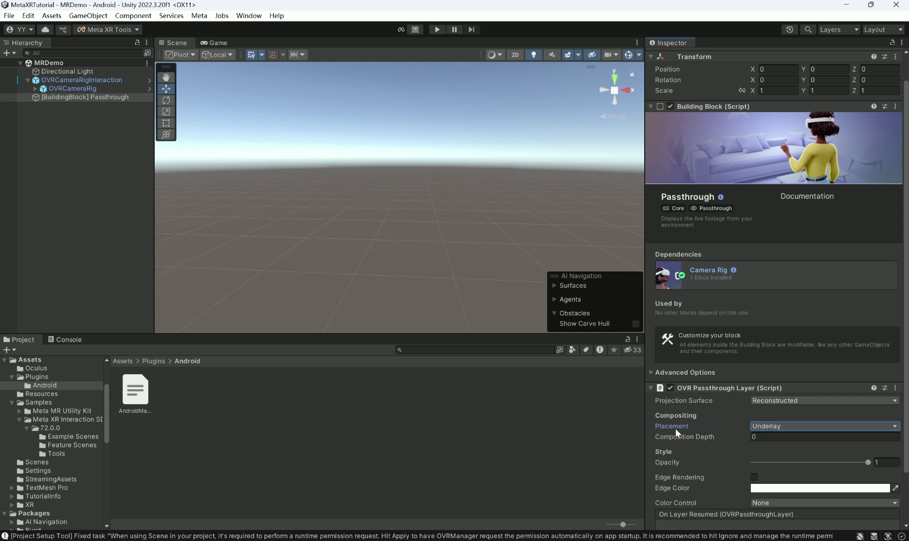
left_click(764, 429)
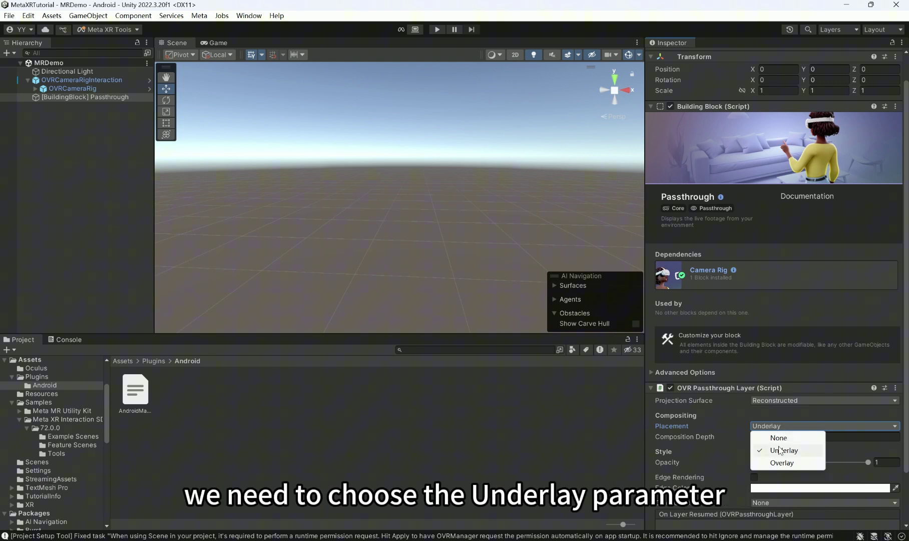
left_click(853, 415)
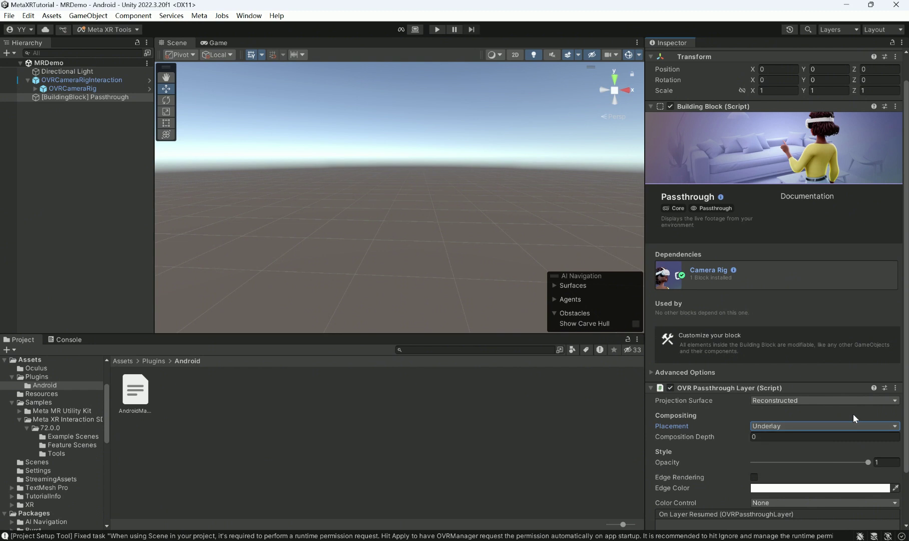
Find CenterEyeAnchor under OVRCameraRig's TrackingSpace and examine its Camera's Background Type and Background colour, including alpha
left_click(50, 88)
left_click(35, 89)
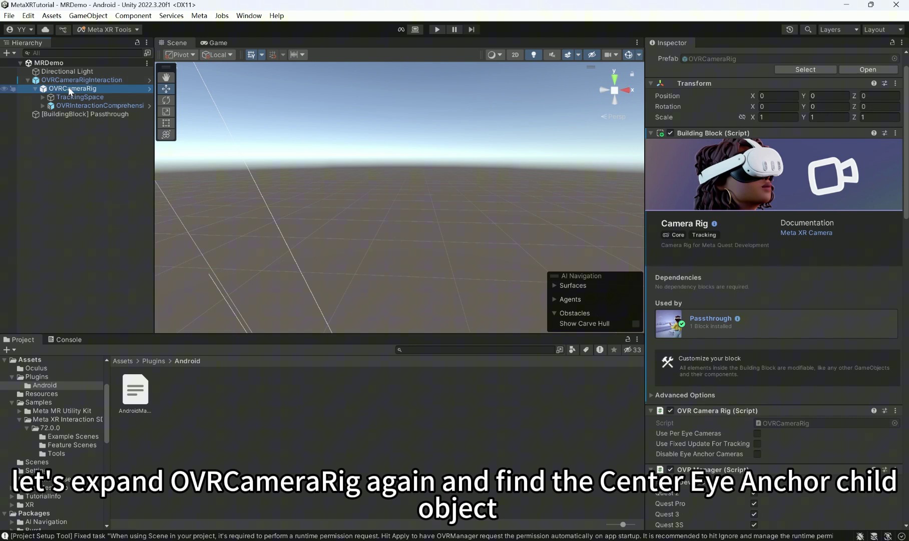
left_click(43, 97)
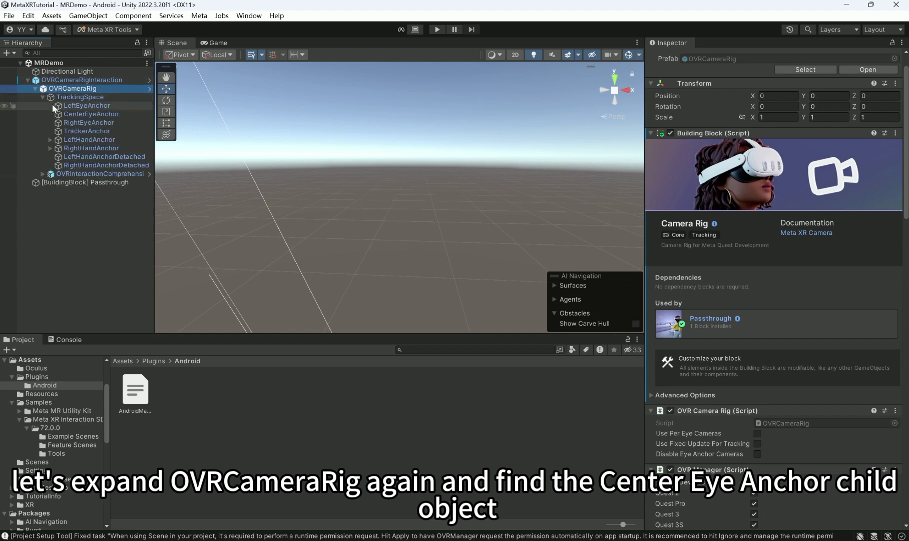
left_click(80, 114)
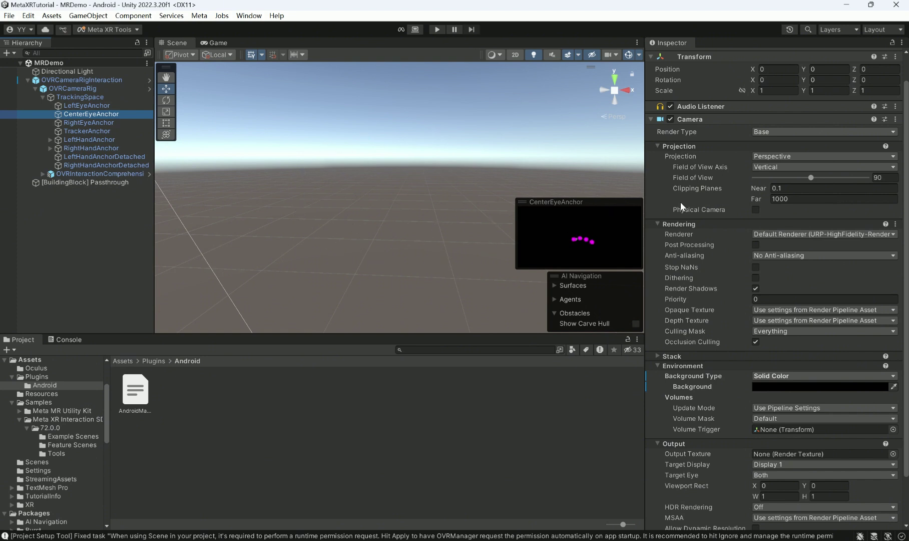
scroll(741, 236, "down", 1)
scroll(784, 257, "down", 1)
scroll(784, 257, "up", 1)
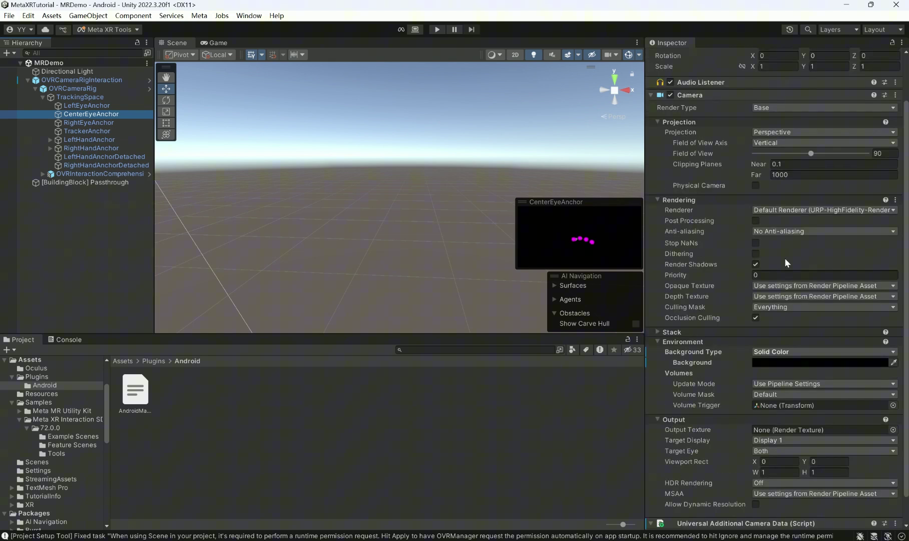
scroll(770, 283, "down", 1)
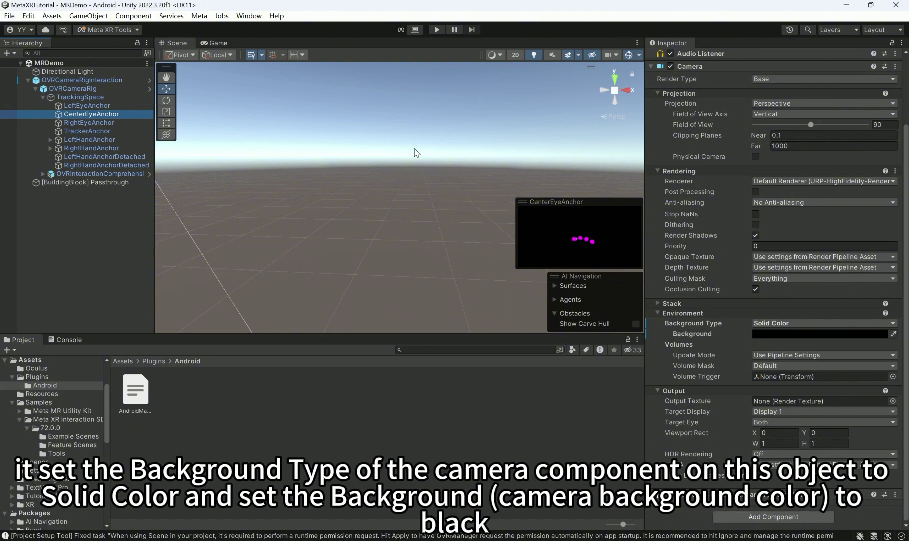
scroll(688, 158, "up", 3)
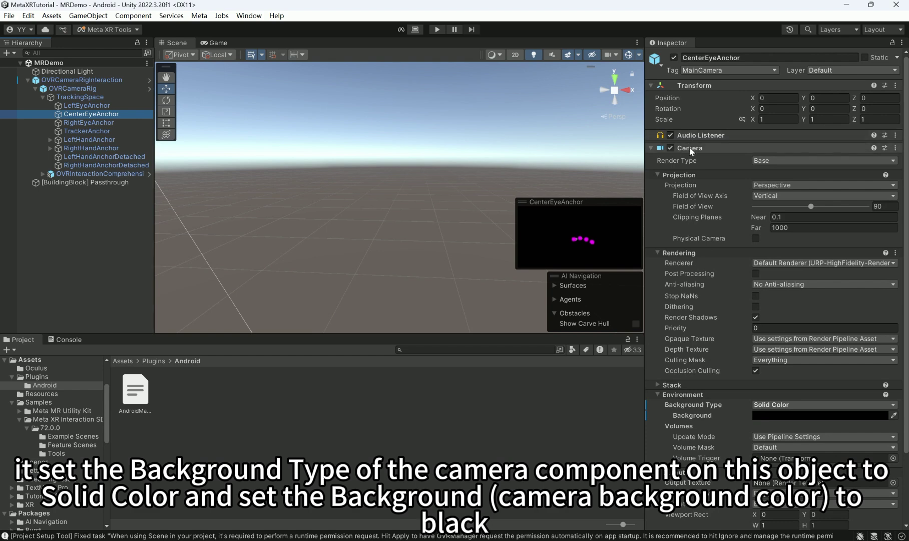
scroll(736, 270, "down", 2)
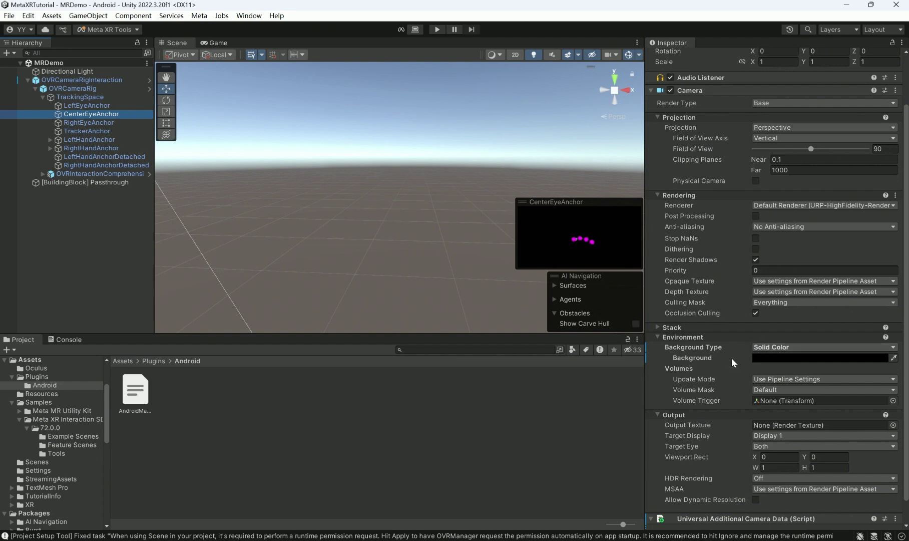
left_click(766, 358)
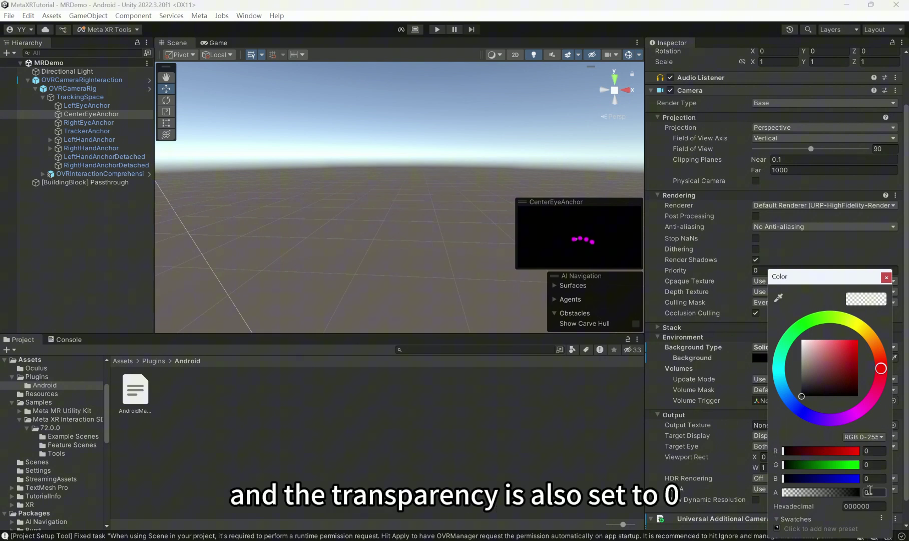
left_click(886, 277)
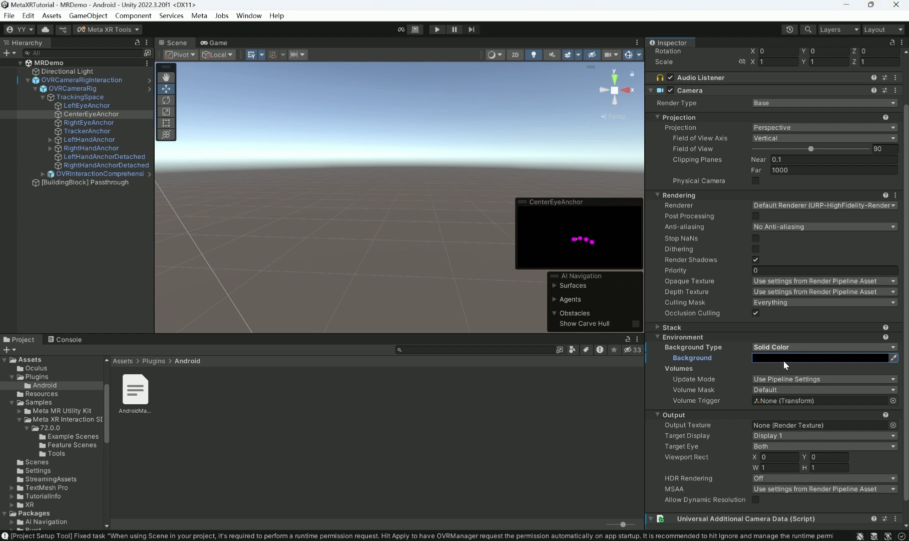
Check Passthrough Support and Enable Passthrough in OVRCameraRig's OVR Manager
left_click(81, 156)
left_click(79, 81)
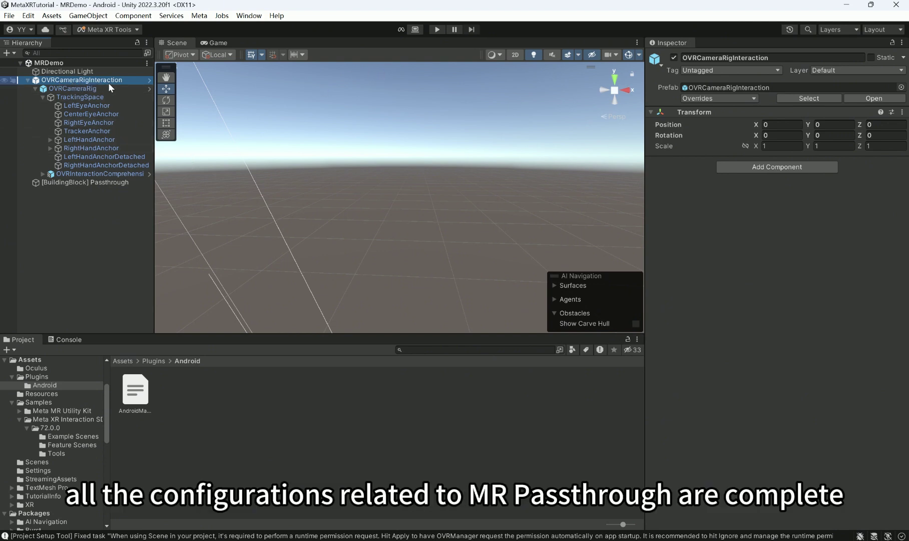
left_click(78, 89)
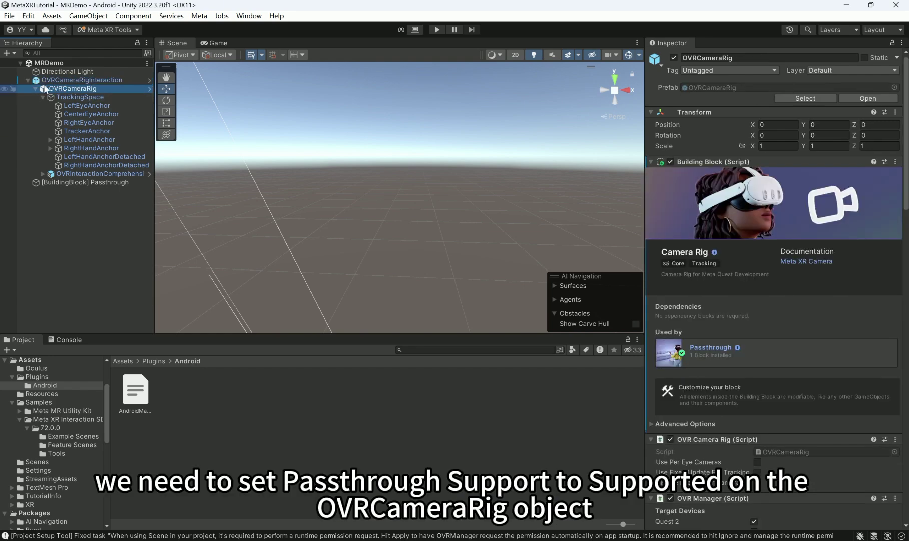
scroll(767, 263, "down", 15)
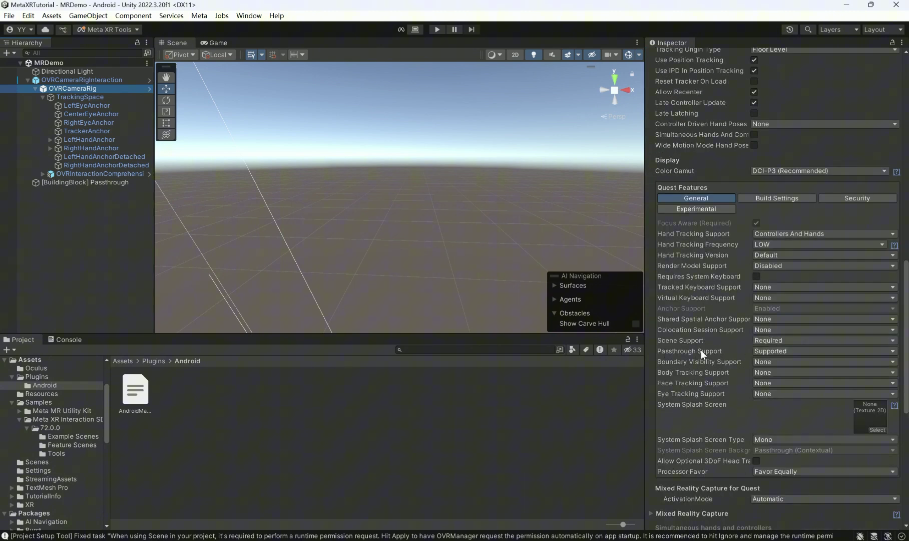
scroll(783, 353, "down", 5)
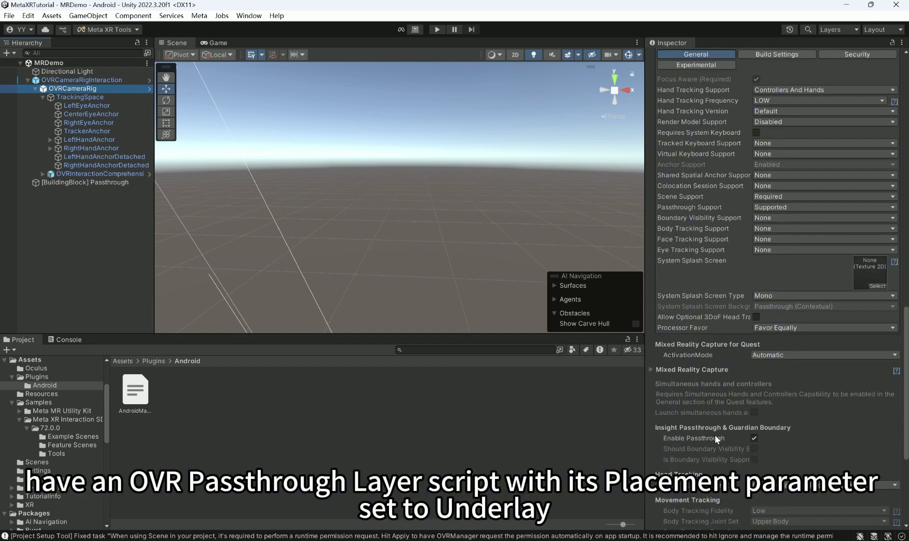
scroll(815, 385, "down", 6)
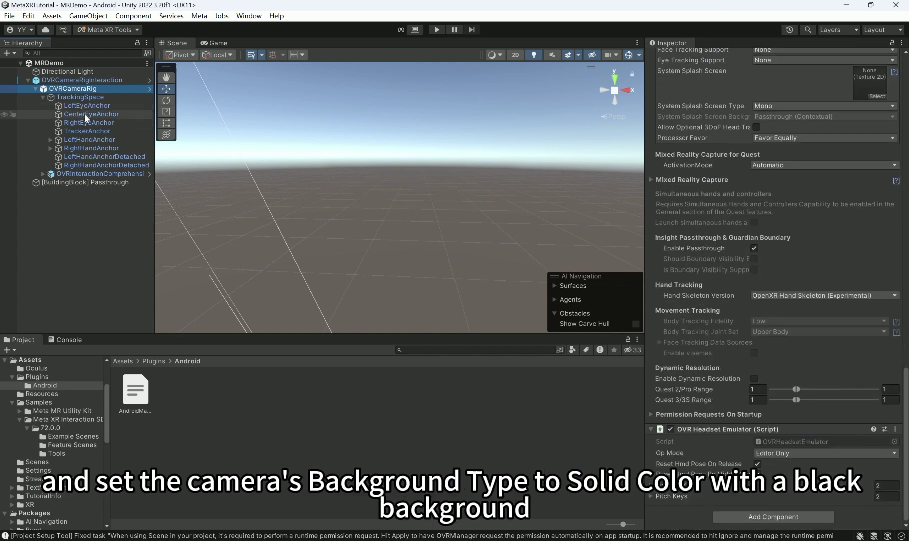
Recheck the Passthrough object's layer Placement and the Background colour of CenterEyeAnchor's Camera
left_click(94, 183)
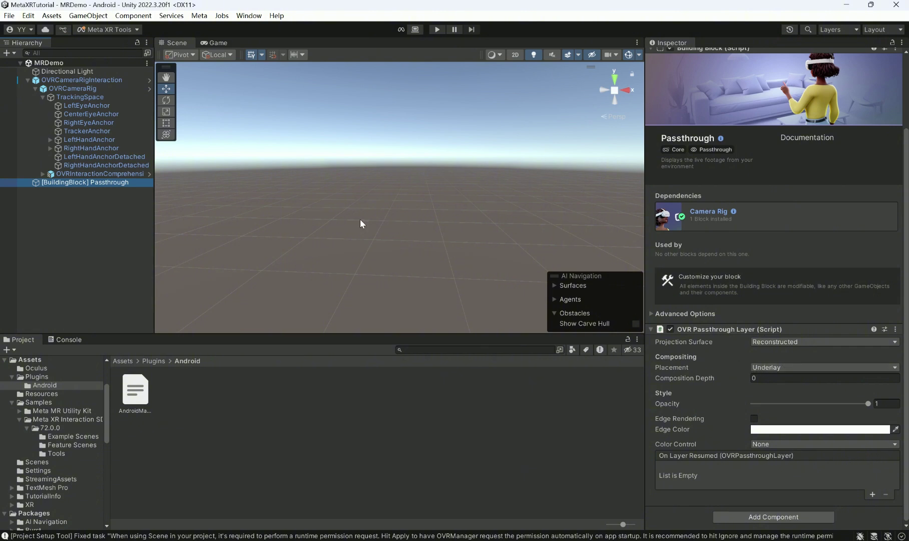
left_click(91, 113)
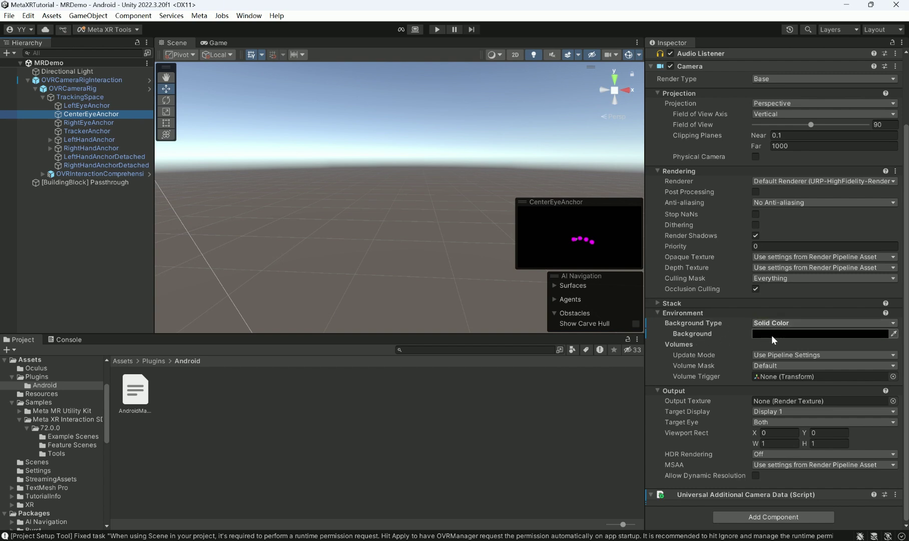
left_click(796, 333)
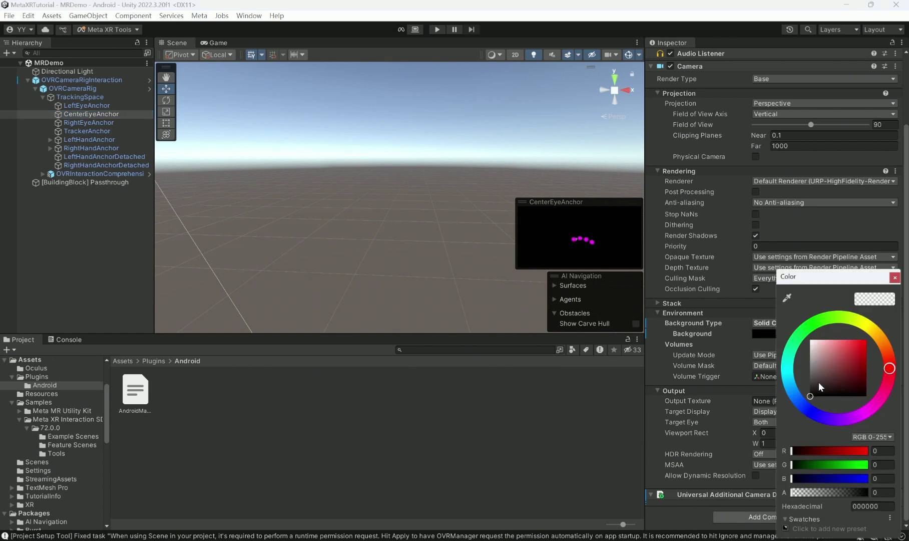
left_click(895, 277)
Select OVRCameraRigInteraction and run the scene to test Passthrough in streaming mode
left_click(75, 219)
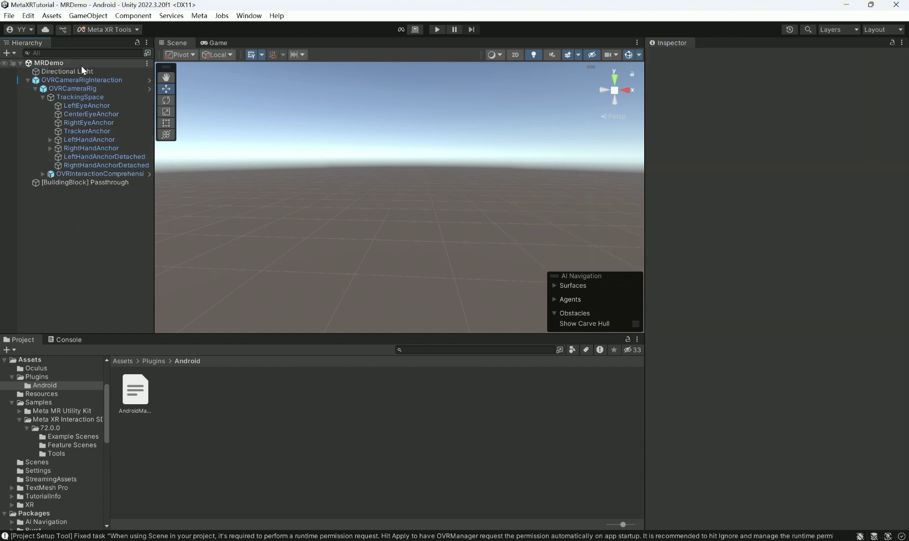
left_click(82, 80)
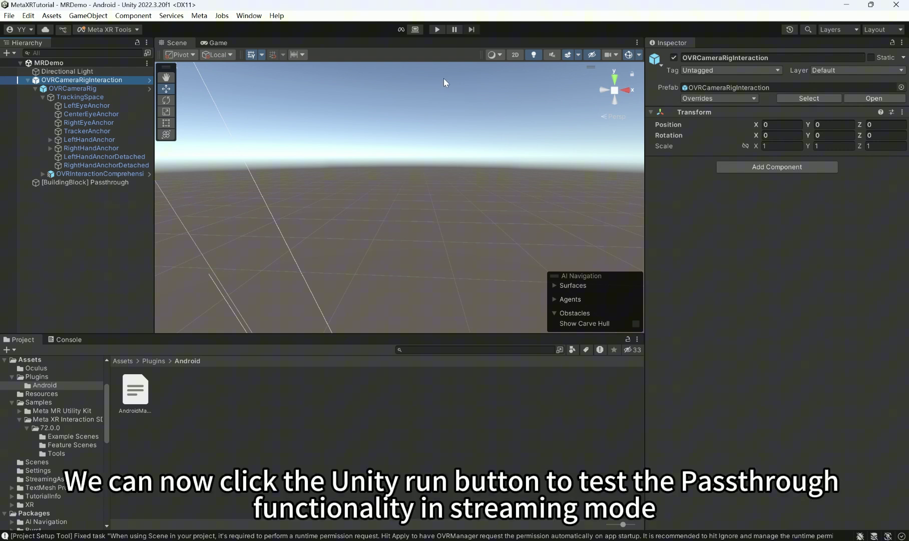
left_click(436, 29)
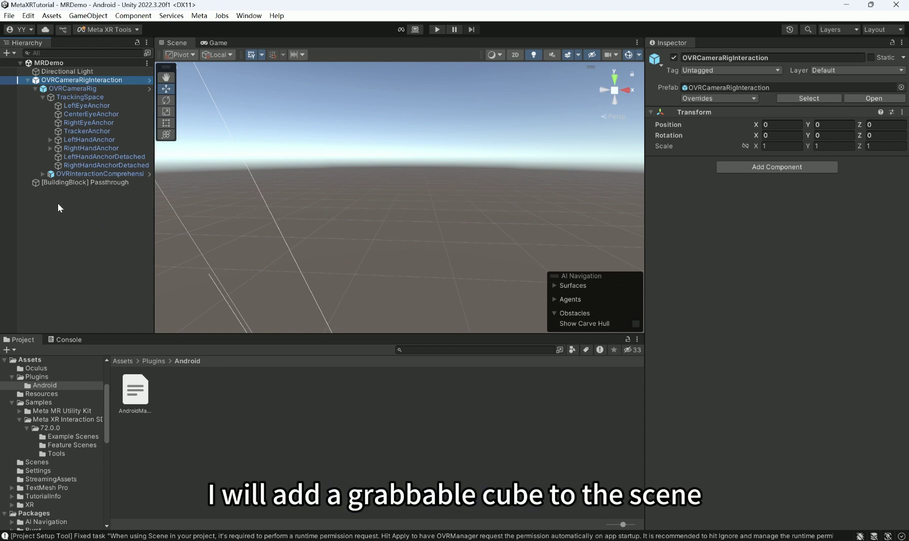
Add a 3D cube named Cube at the root of the MRDemo scene and reset its Transform
right_click(41, 200)
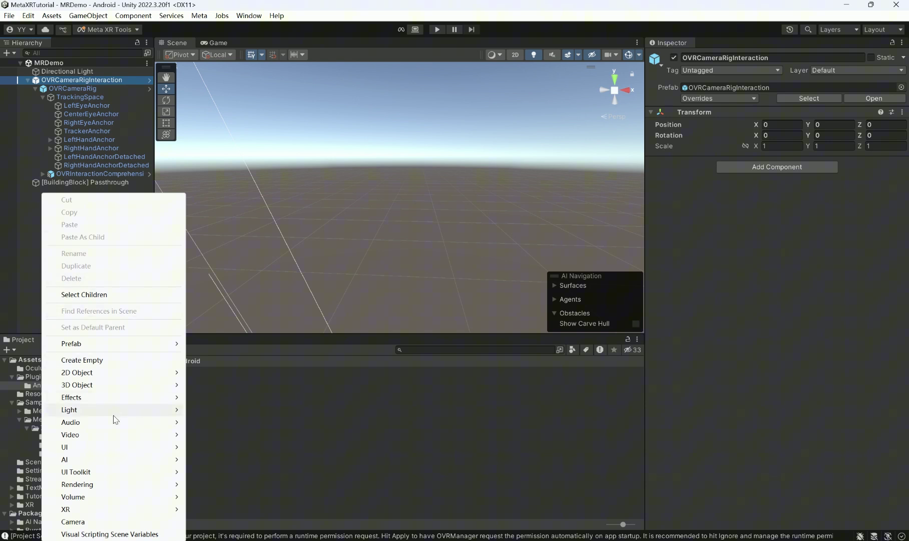
left_click(36, 216)
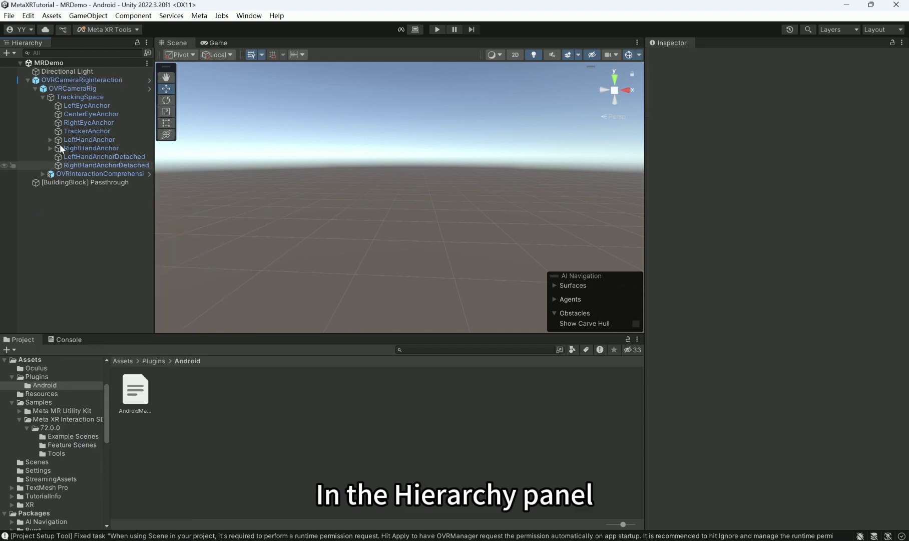
right_click(47, 203)
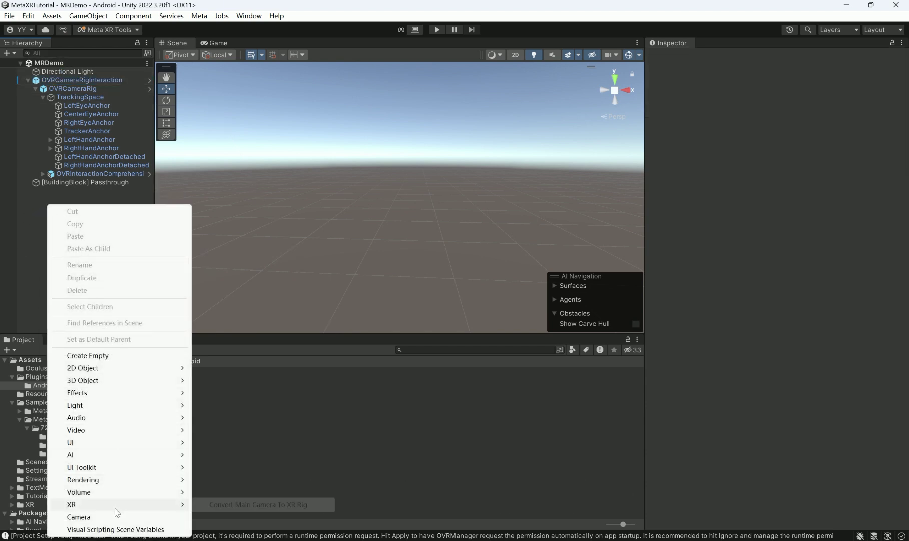
mouse_move(117, 377)
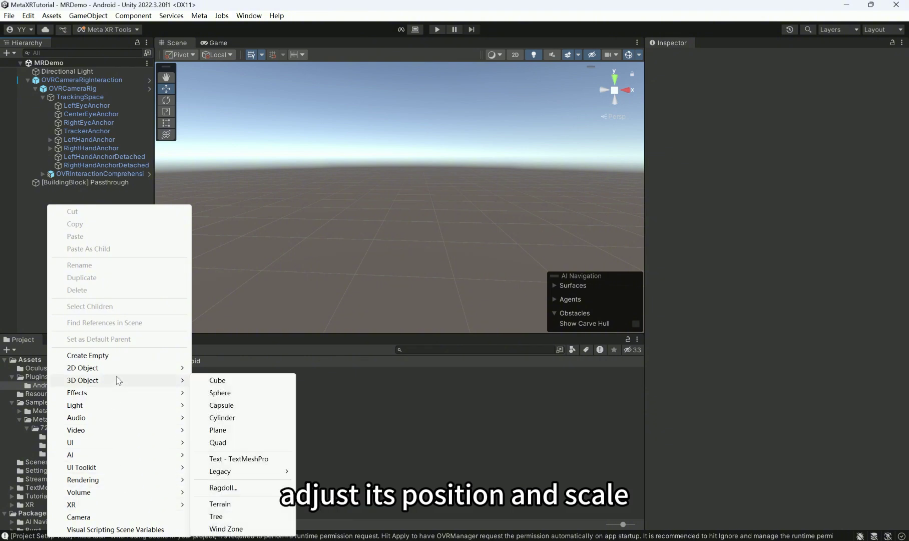
left_click(232, 385)
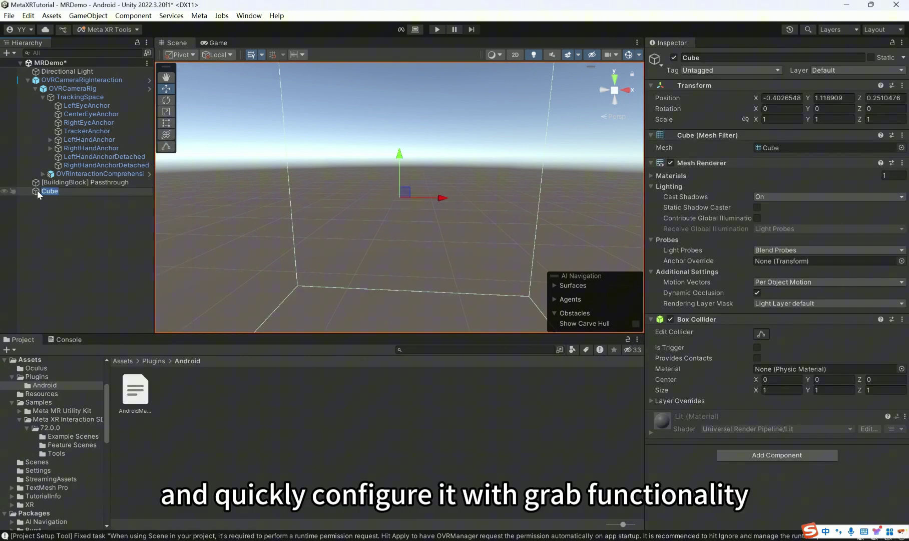
key("Return")
left_click(902, 86)
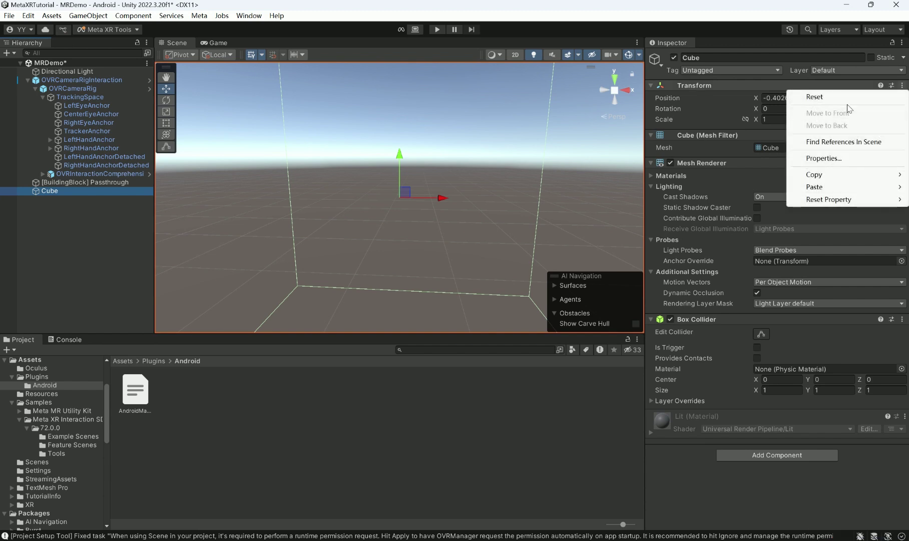
left_click(801, 97)
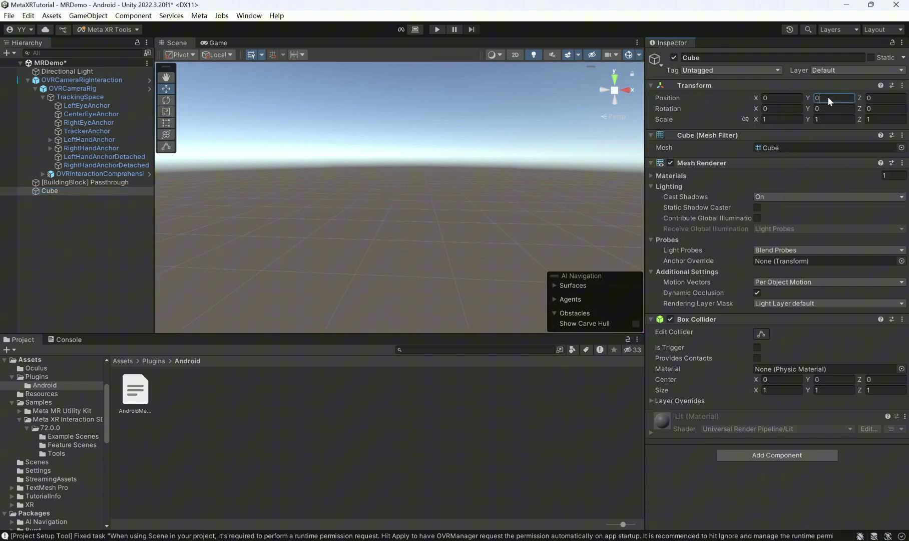
Set the Cube's Position to Y 1 and Z 0.3, and its Scale to 0.1 on all axes
type("1")
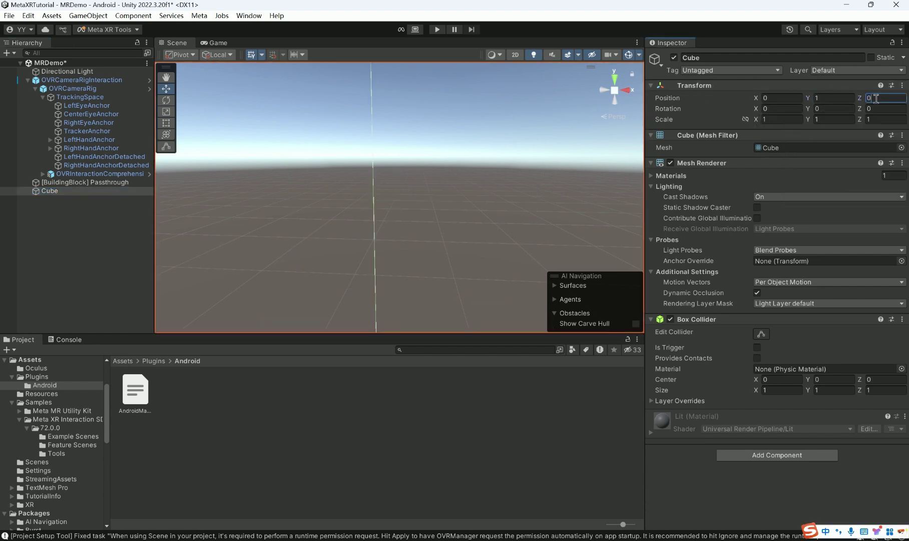
type(".2")
key("BackSpace")
type("3")
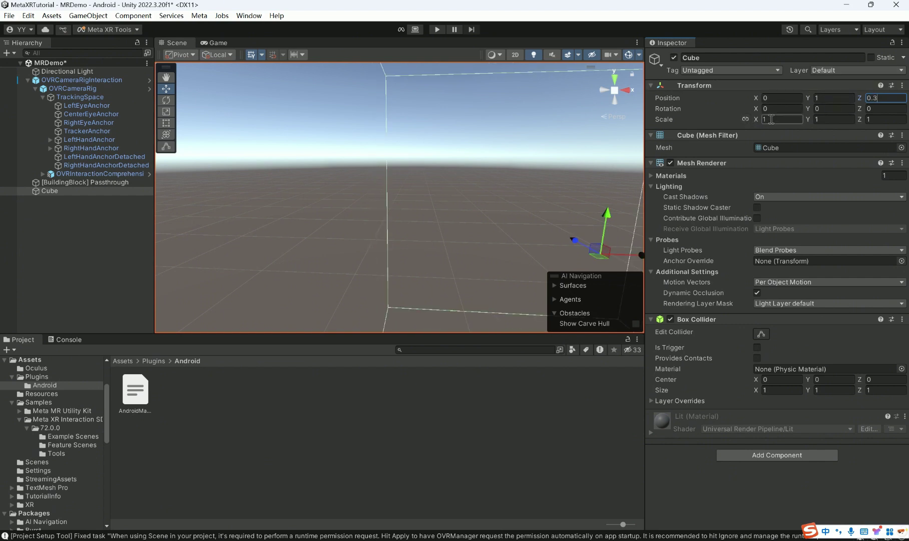
type("0.1")
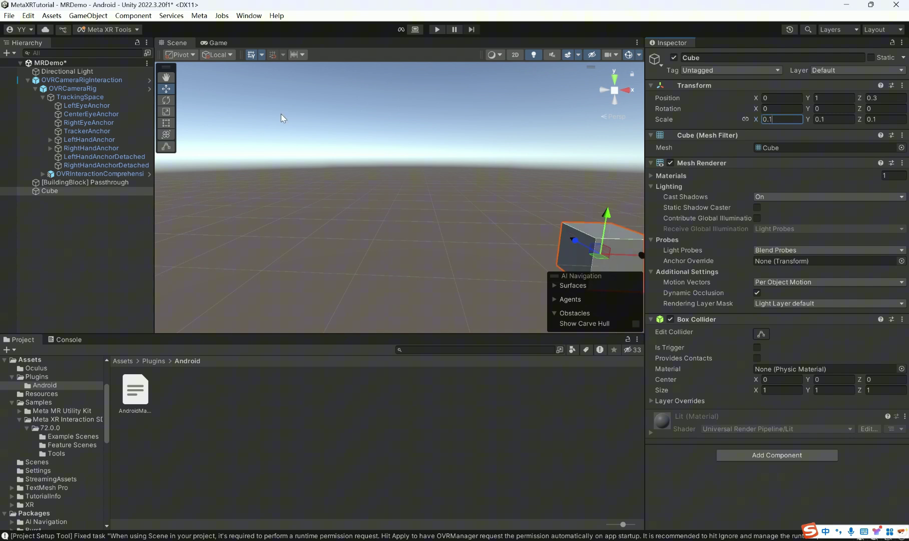
type("f")
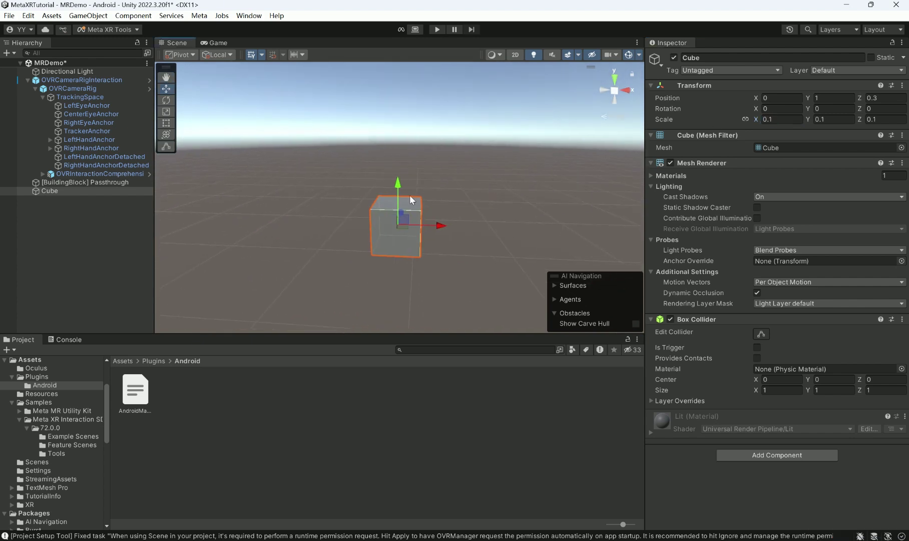
Add a grab interaction to the Cube with the Interaction SDK Grab Wizard, fixing all missing required components
left_click(53, 194)
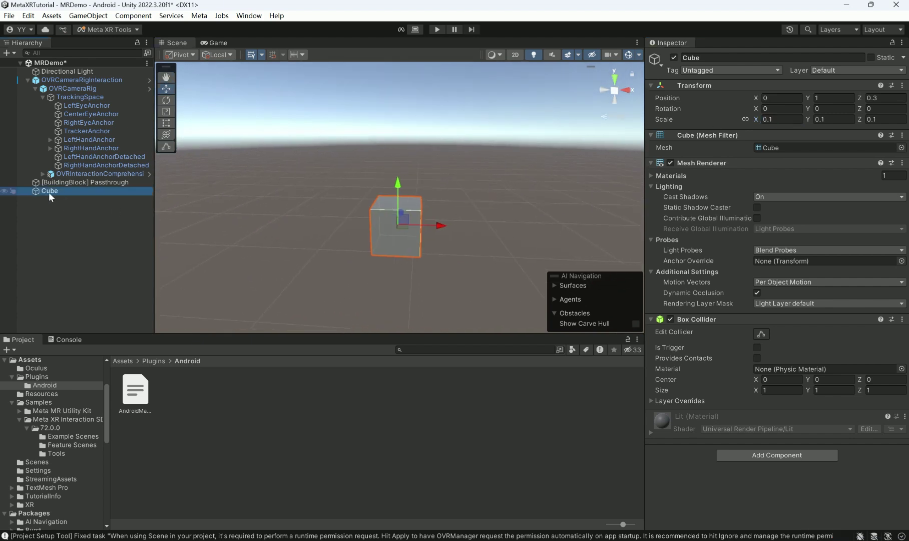
right_click(49, 193)
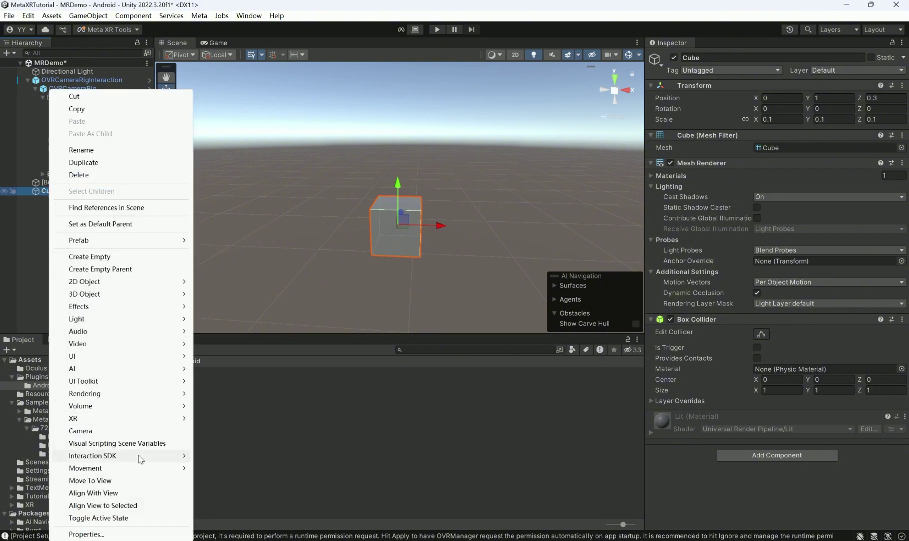
mouse_move(132, 459)
left_click(210, 457)
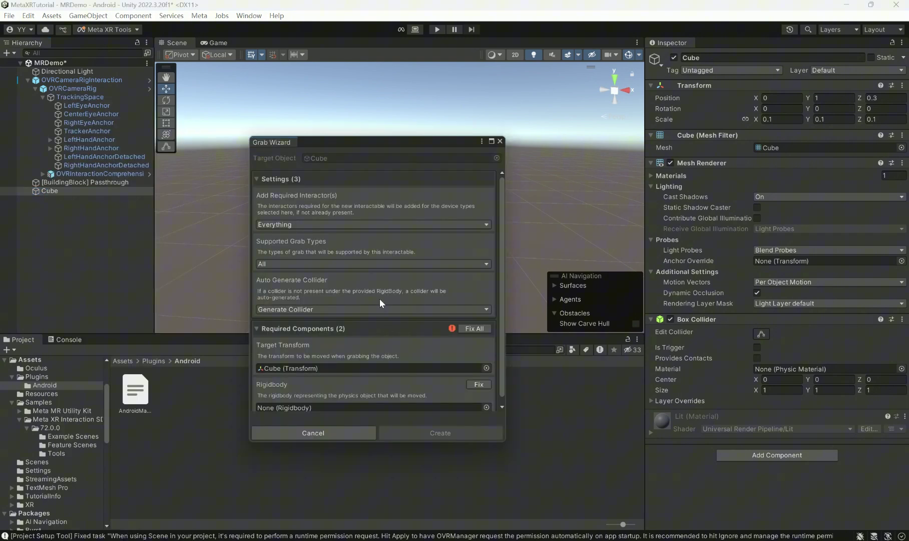
left_click(486, 329)
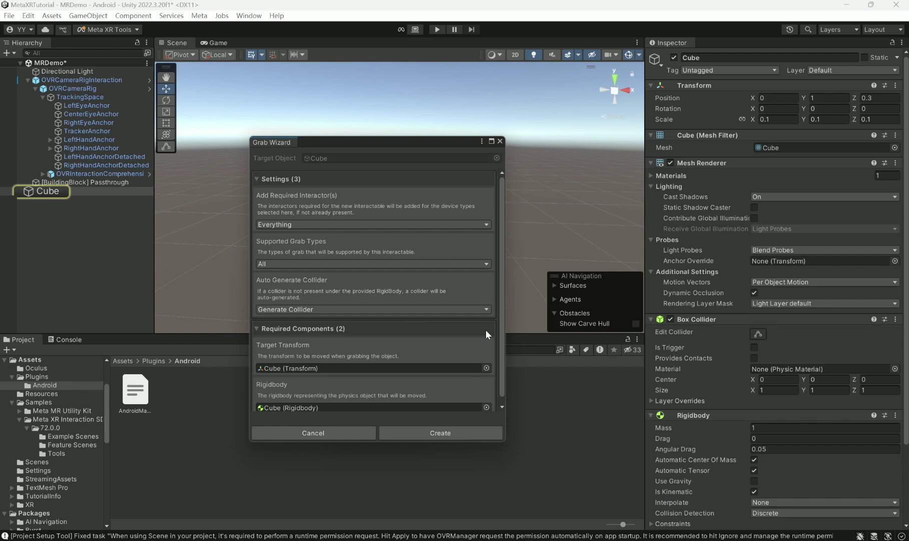
left_click(413, 432)
Save the MRDemo scene and run it to test the Cube's ISDK_HandGrabInteraction
left_click(60, 192)
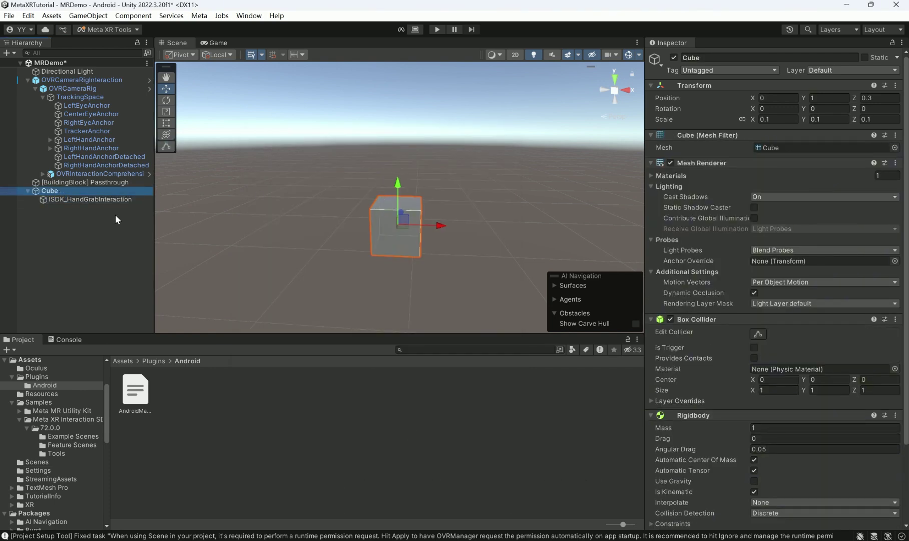
left_click(79, 200)
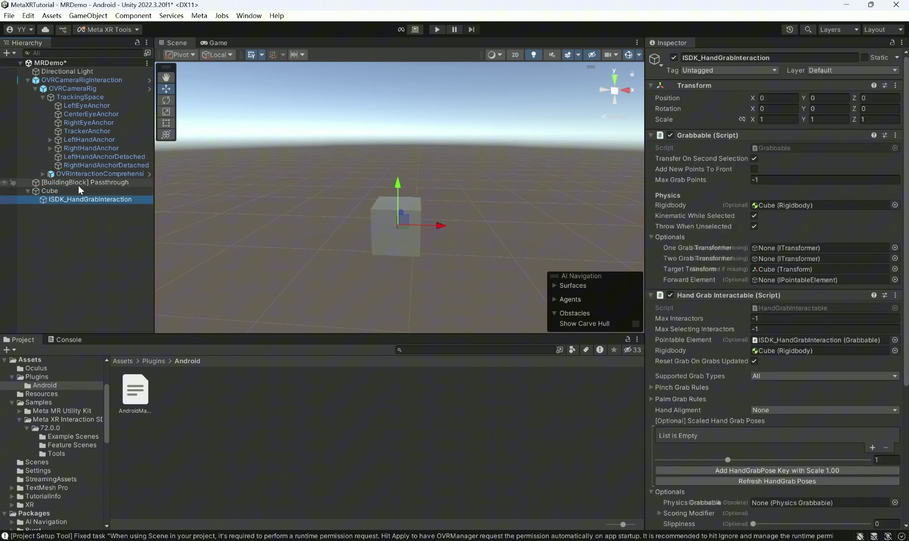
left_click(80, 192)
key("ctrl+s")
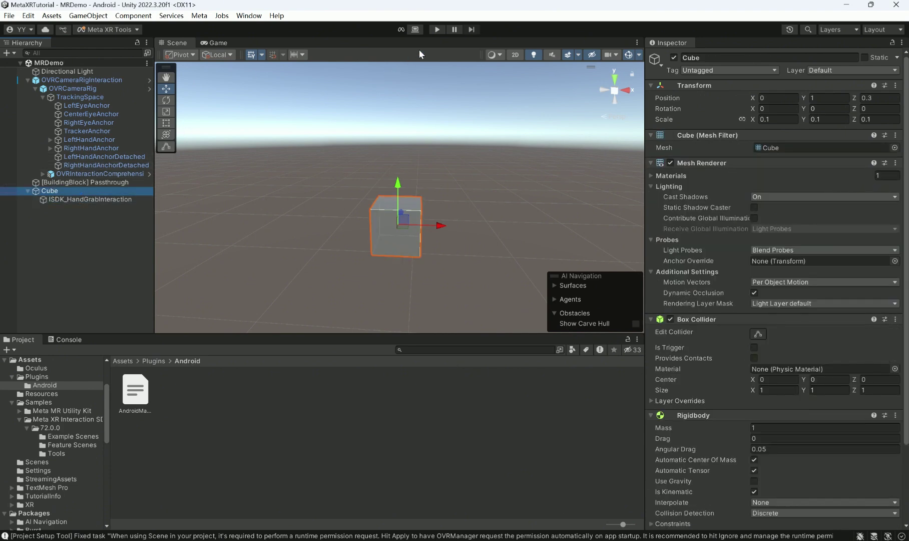
left_click(438, 29)
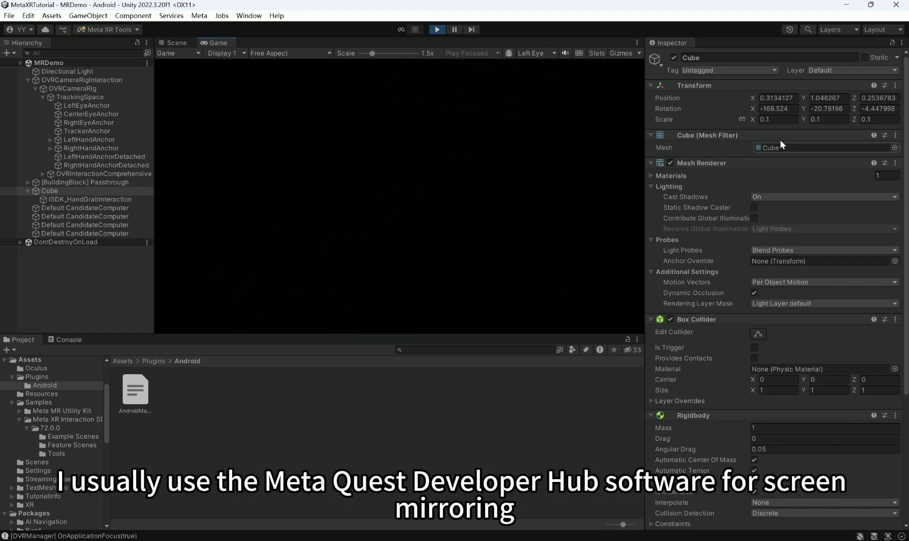
Switch to Meta Quest Developer Hub and start casting the Meta Quest 3 from Device Manager
left_click(846, 4)
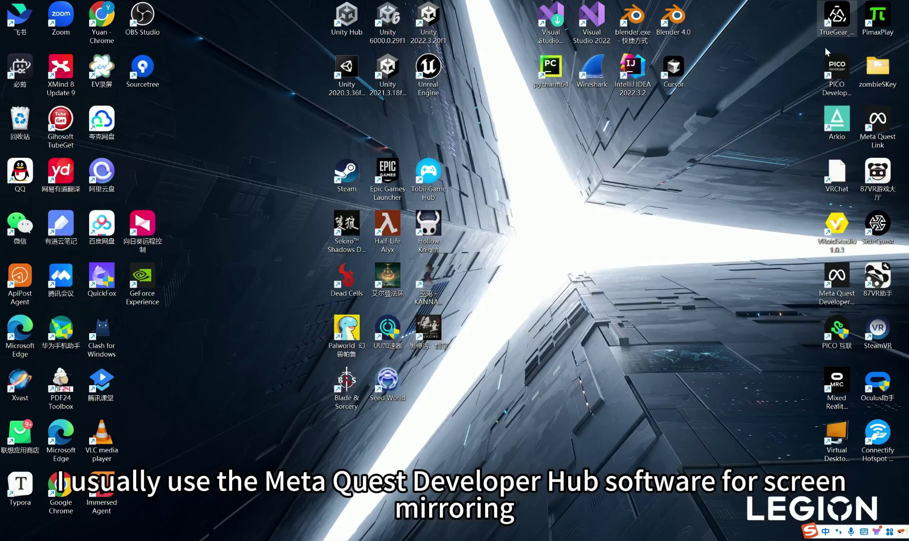
double_click(835, 285)
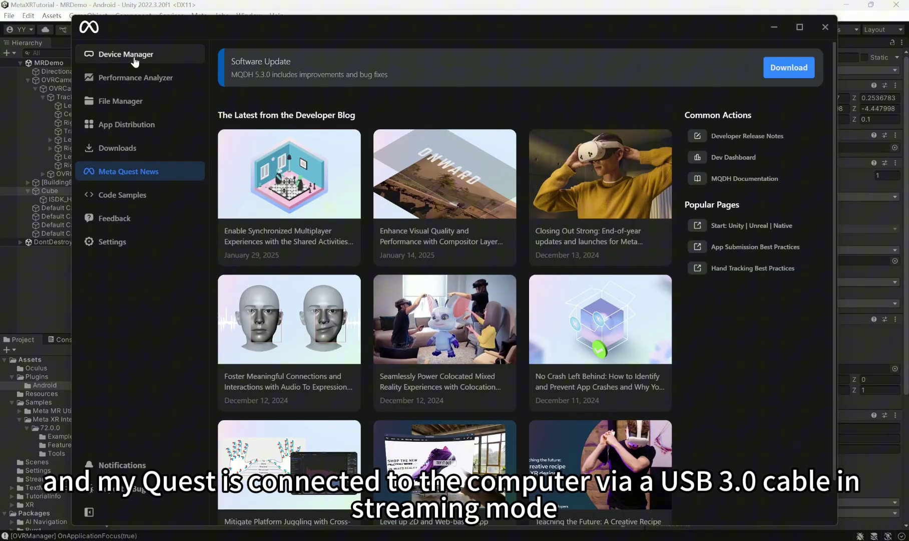
left_click(149, 62)
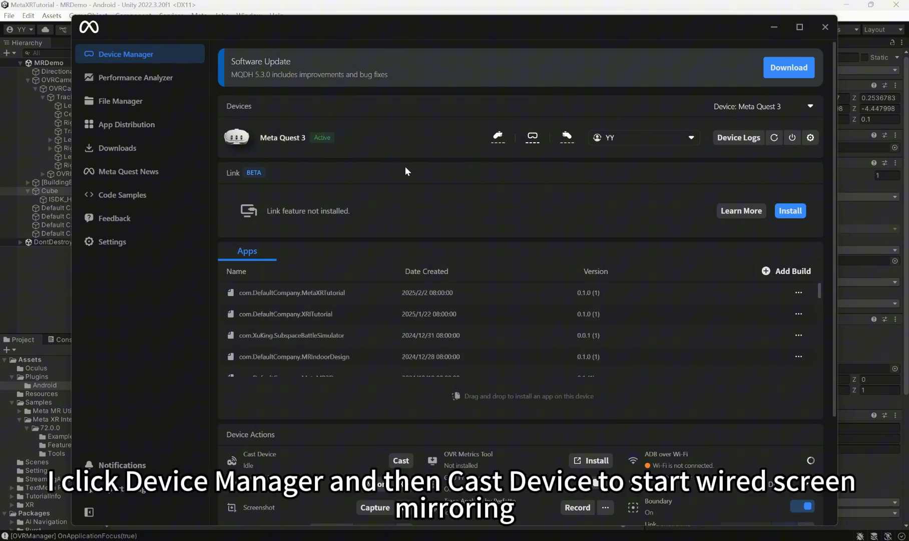
scroll(408, 174, "down", 3)
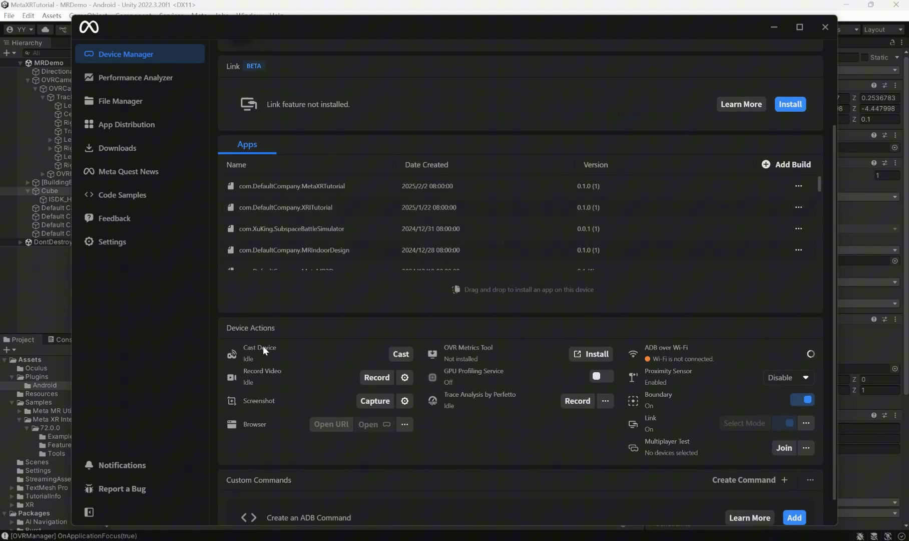
left_click(401, 355)
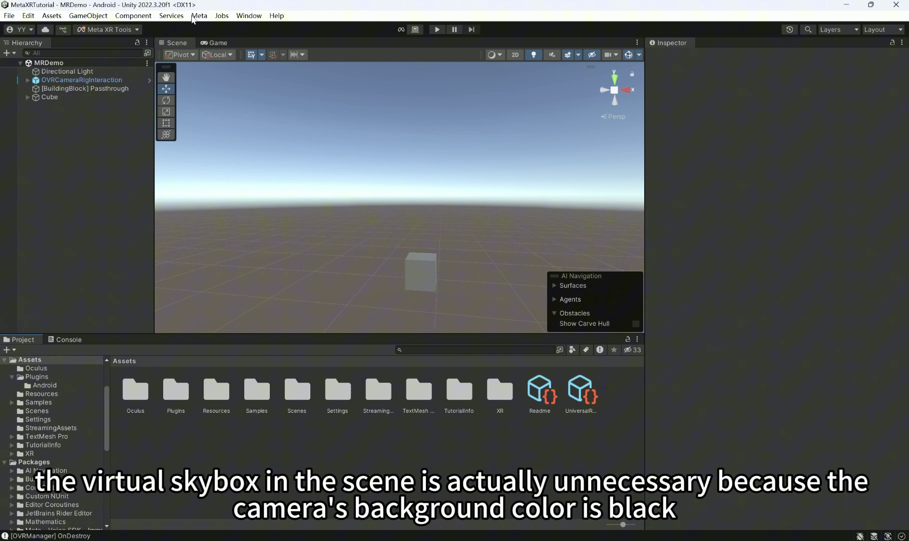
Compare the background in the Game view with the skybox in the Scene view
left_click(206, 47)
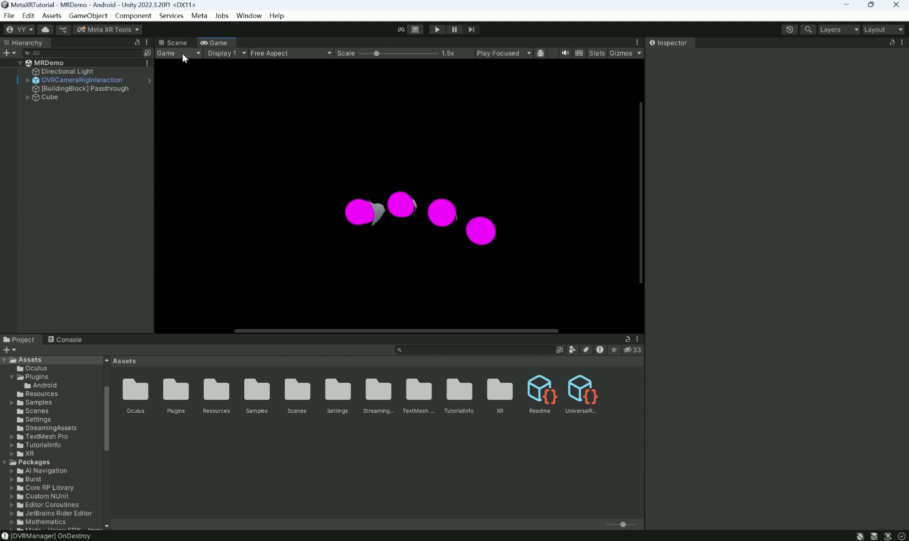
left_click(171, 42)
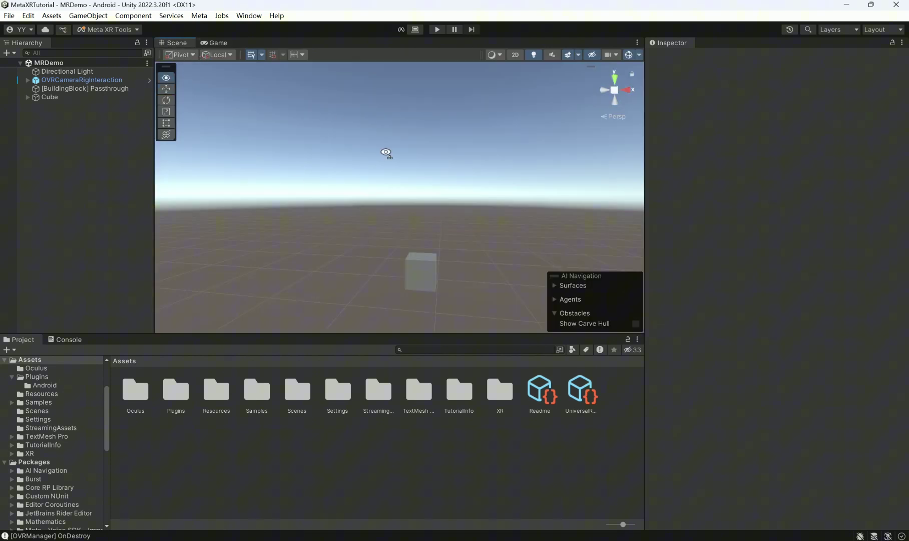
right_click_drag(386, 153, 399, 138)
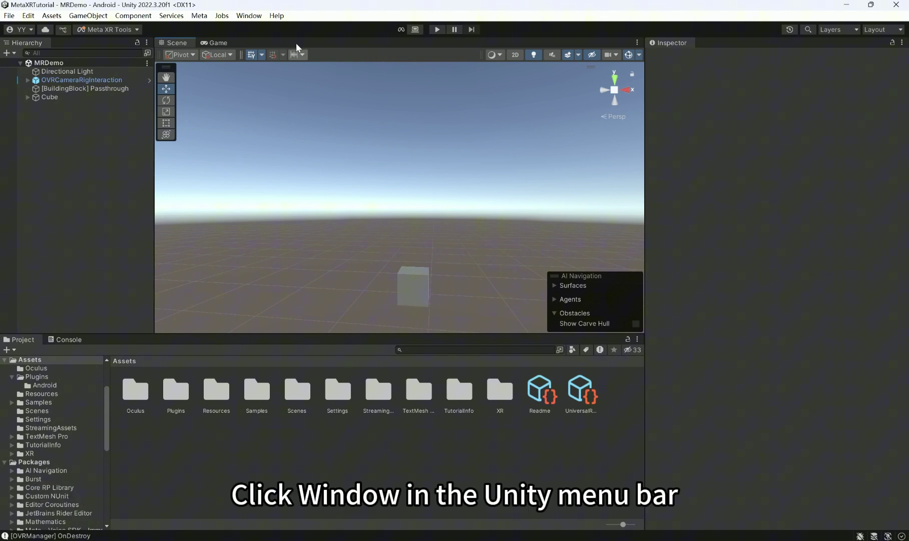
Open the Lighting window, dock it beside the Inspector and show its Environment settings
left_click(248, 17)
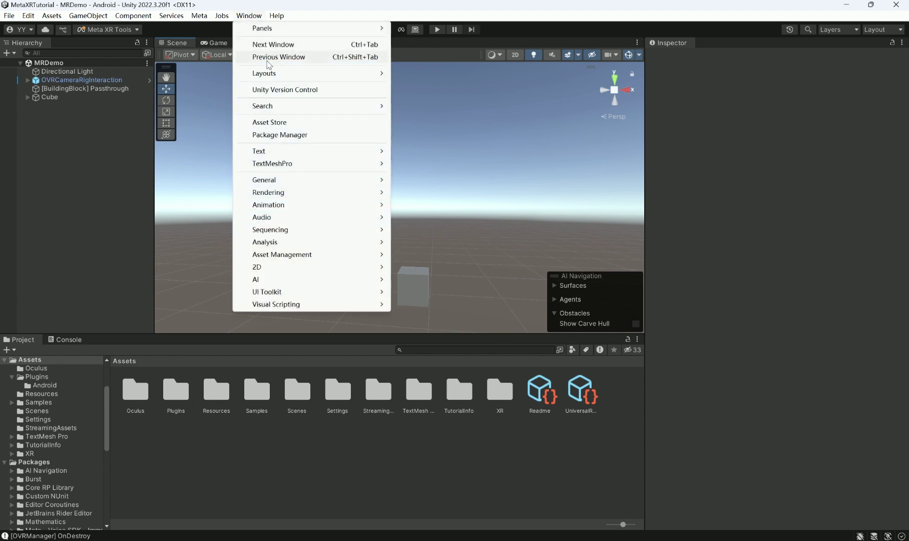
mouse_move(289, 193)
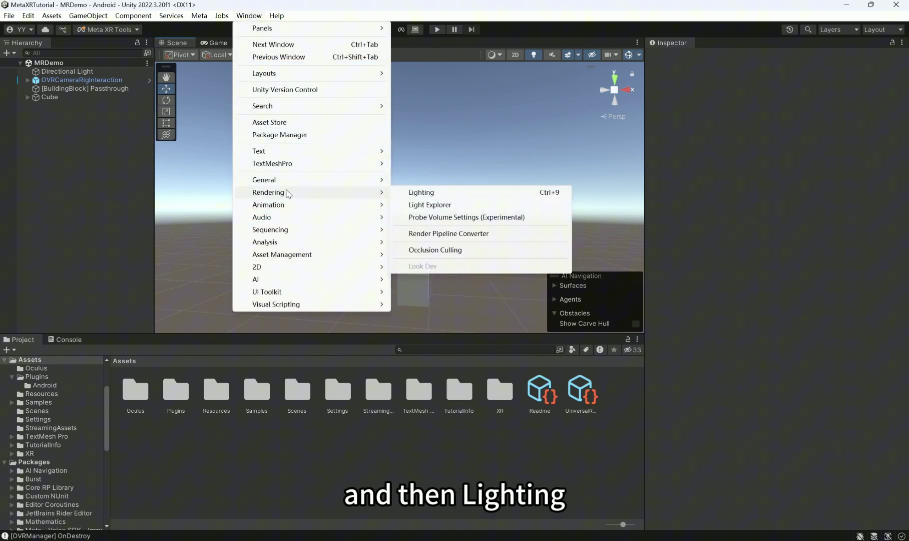
left_click(431, 192)
left_click_drag(626, 95, 708, 41)
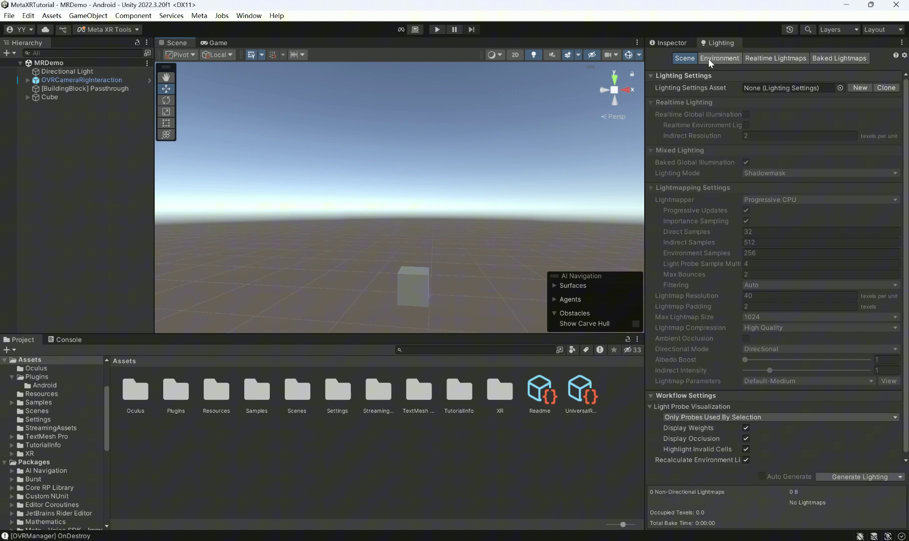
left_click(709, 59)
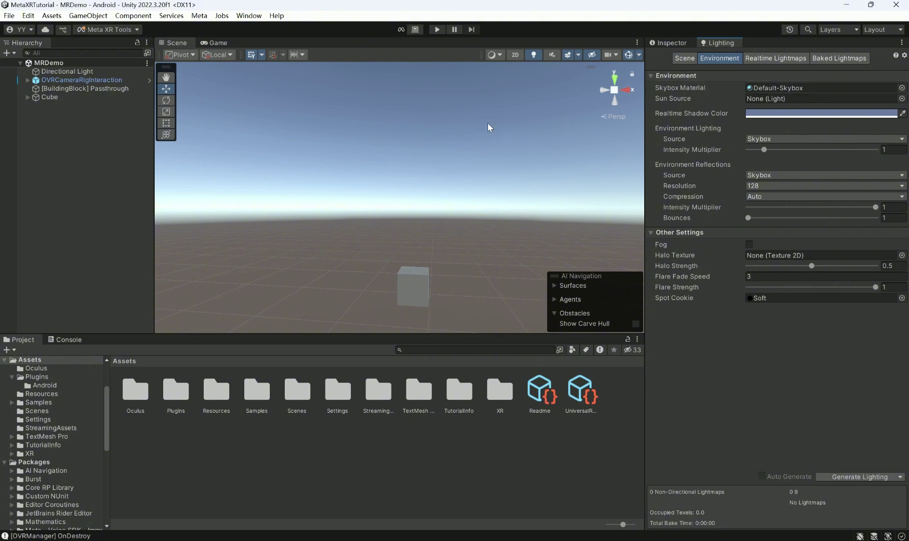
Set the scene's Skybox Material to None in the Environment lighting settings
right_click_drag(381, 138, 406, 129)
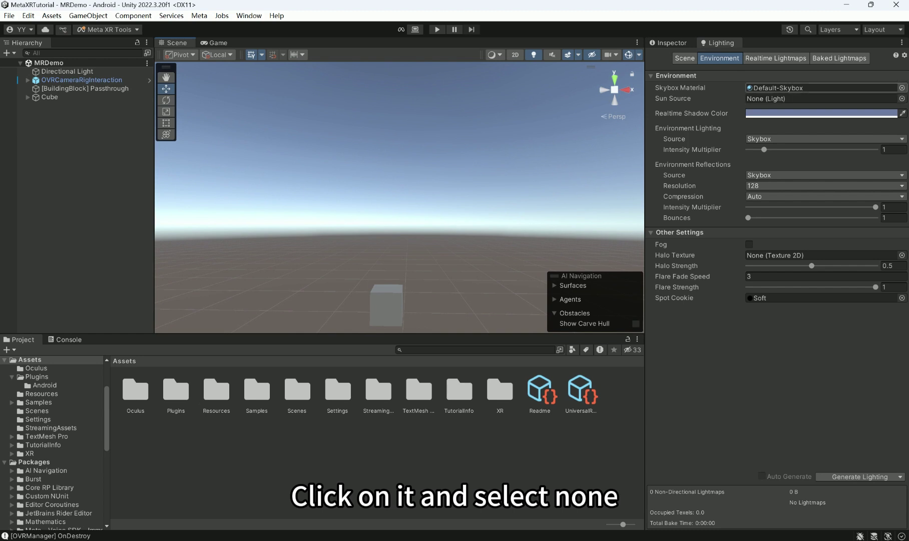
left_click(902, 88)
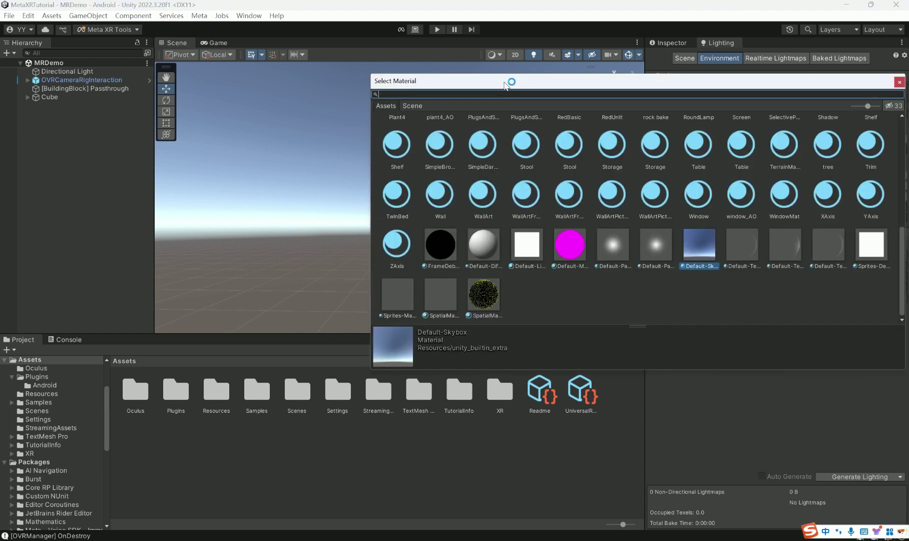
left_click_drag(505, 85, 458, 104)
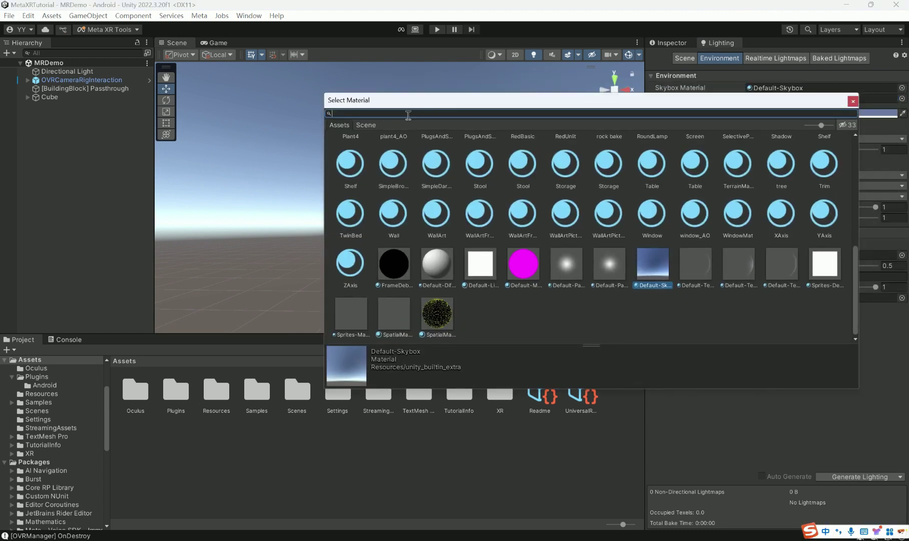
type("none")
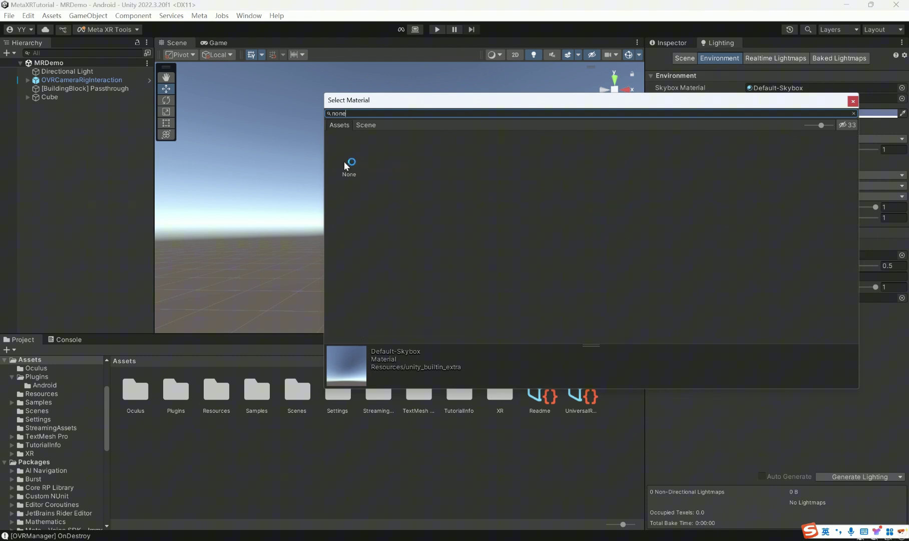
left_click(349, 165)
left_click(853, 101)
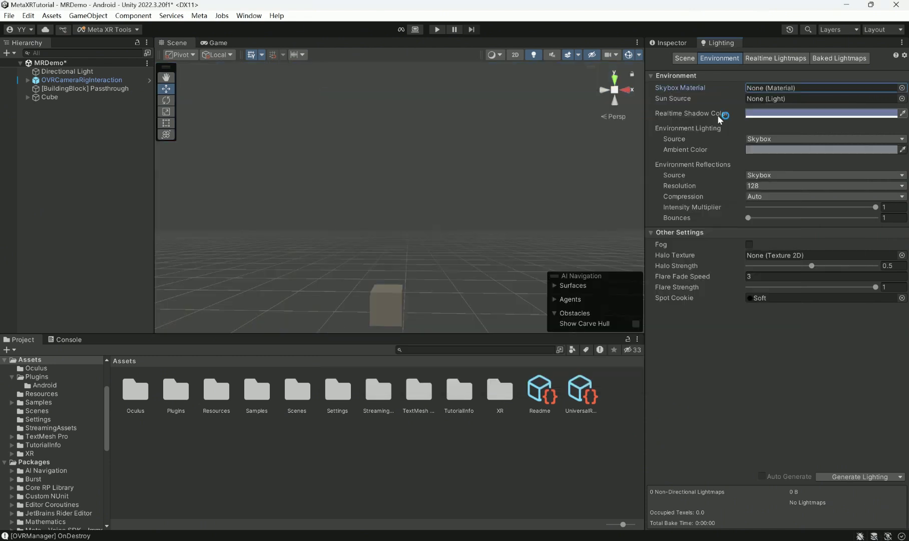
right_click_drag(450, 189, 456, 200)
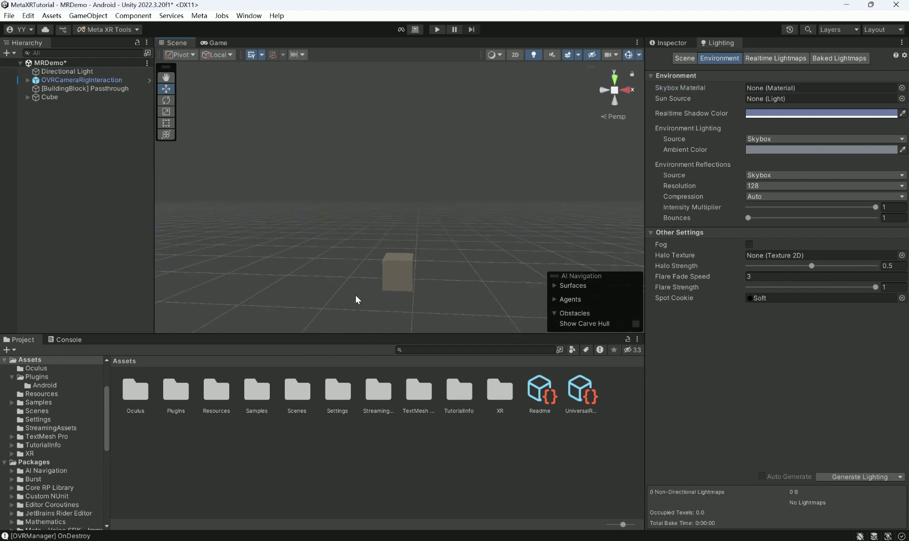
right_click_drag(356, 299, 492, 259)
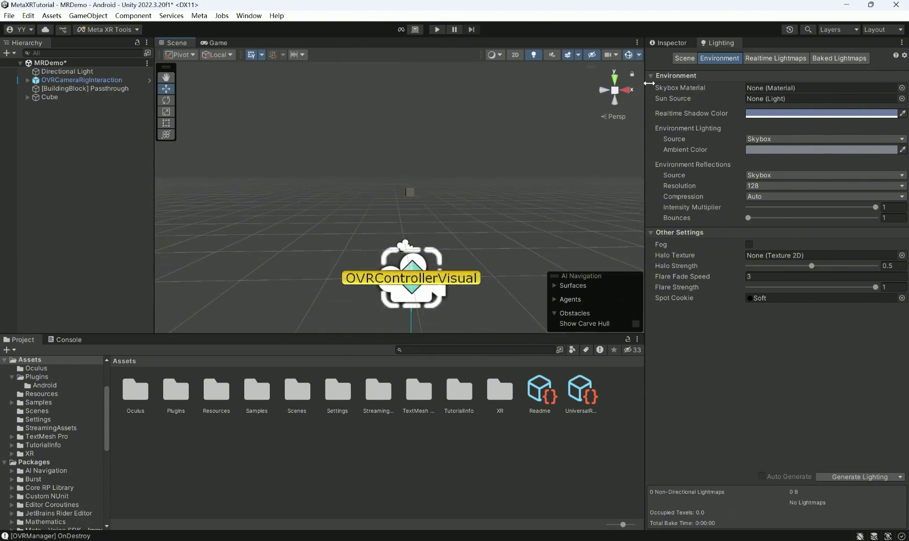
Return to the Inspector and open the Meta Building Blocks window
left_click(679, 45)
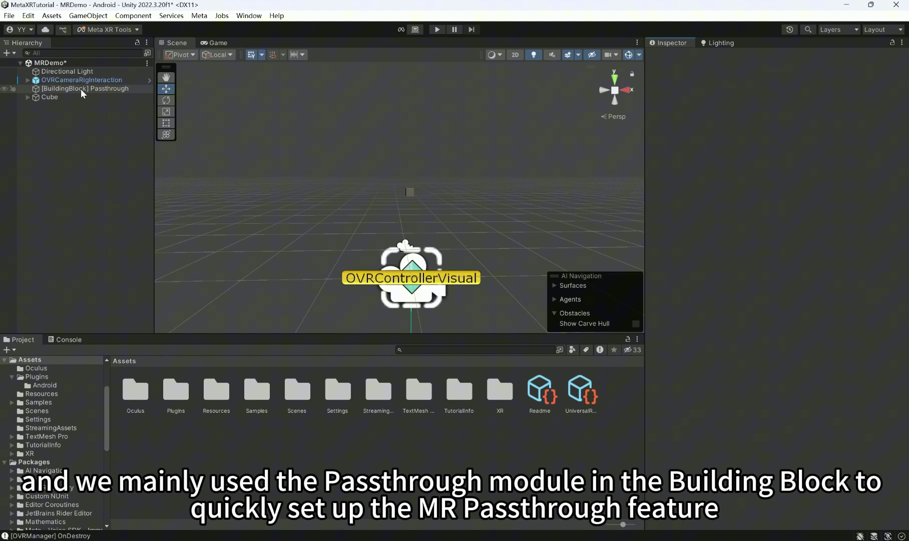
left_click(202, 17)
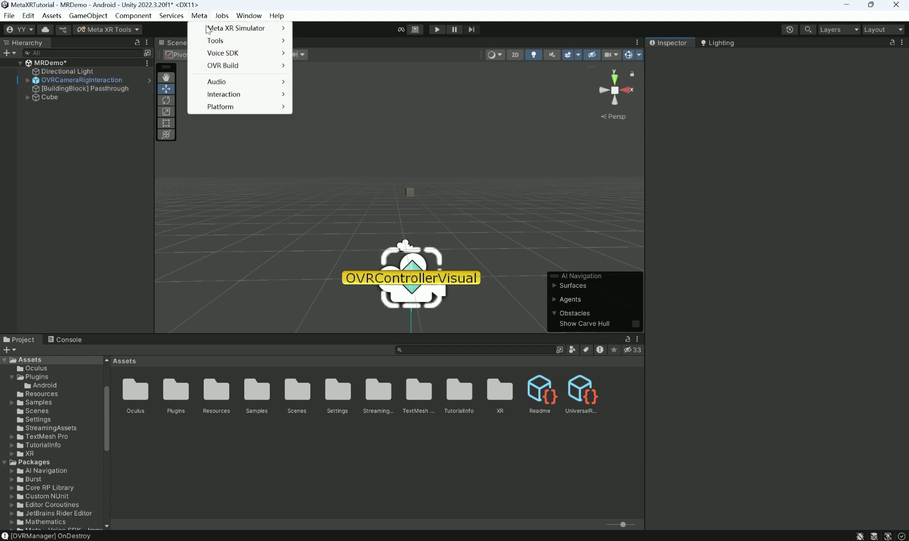
mouse_move(235, 41)
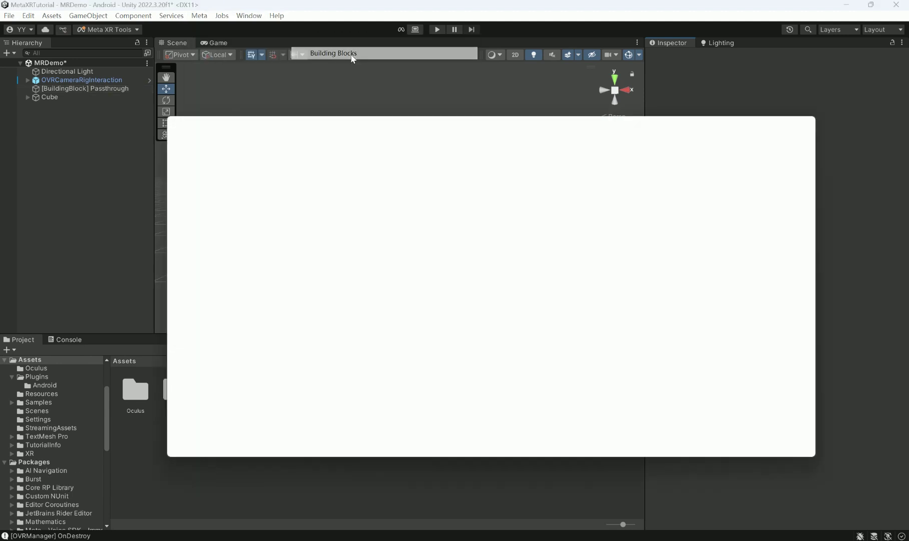